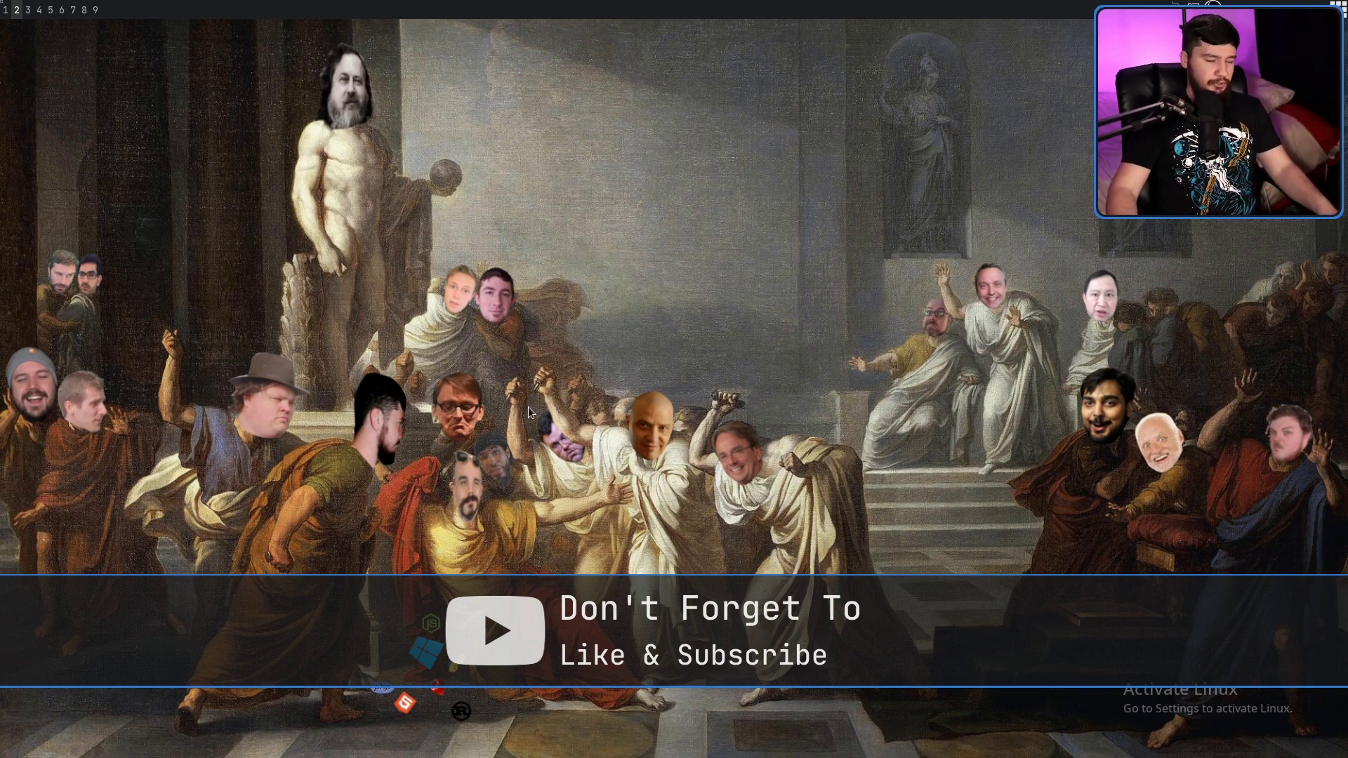
# - Go to workspace 3, return to workspace 2, and launch a new Alacritty terminal
pyautogui.press('super+3')
pyautogui.press('super+2')
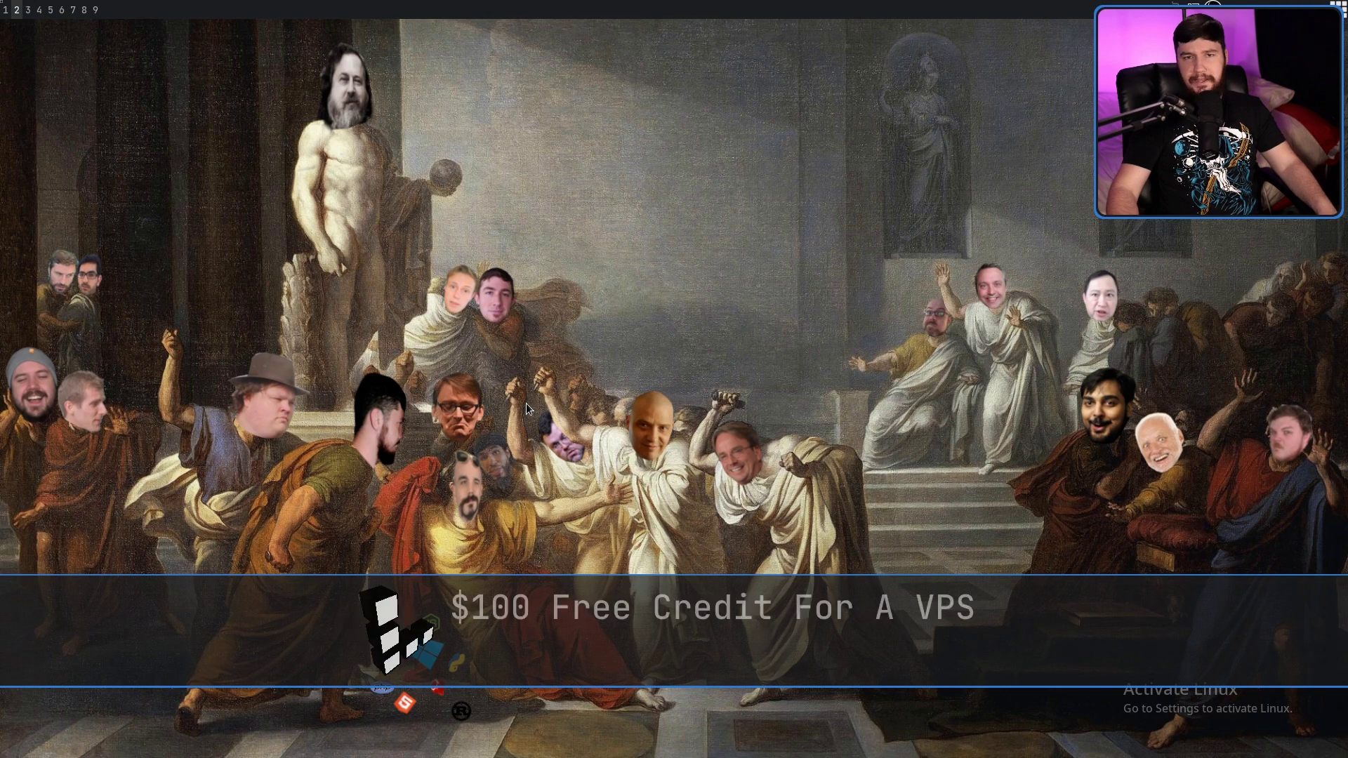
pyautogui.press('super+Return')
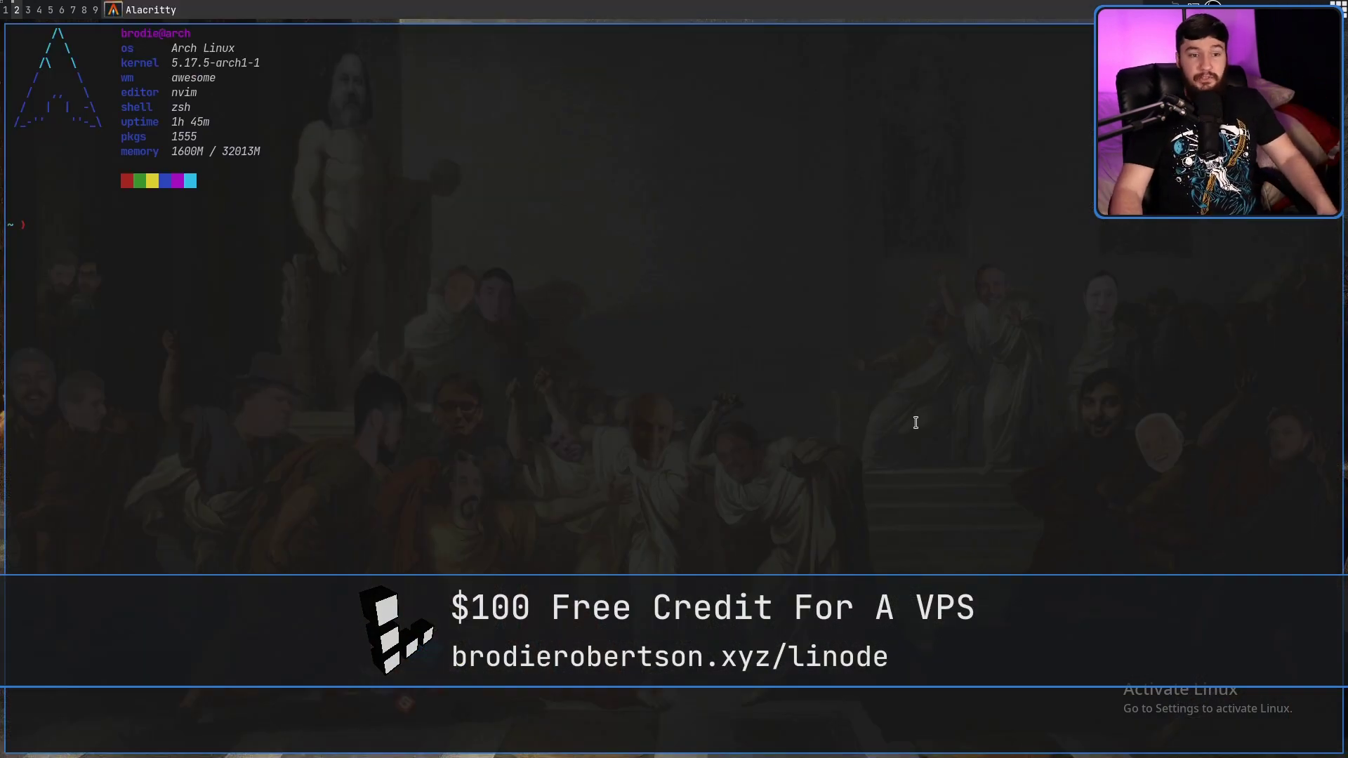
# - Make the Alacritty terminal fullscreen with Super+F
pyautogui.press('super+f')
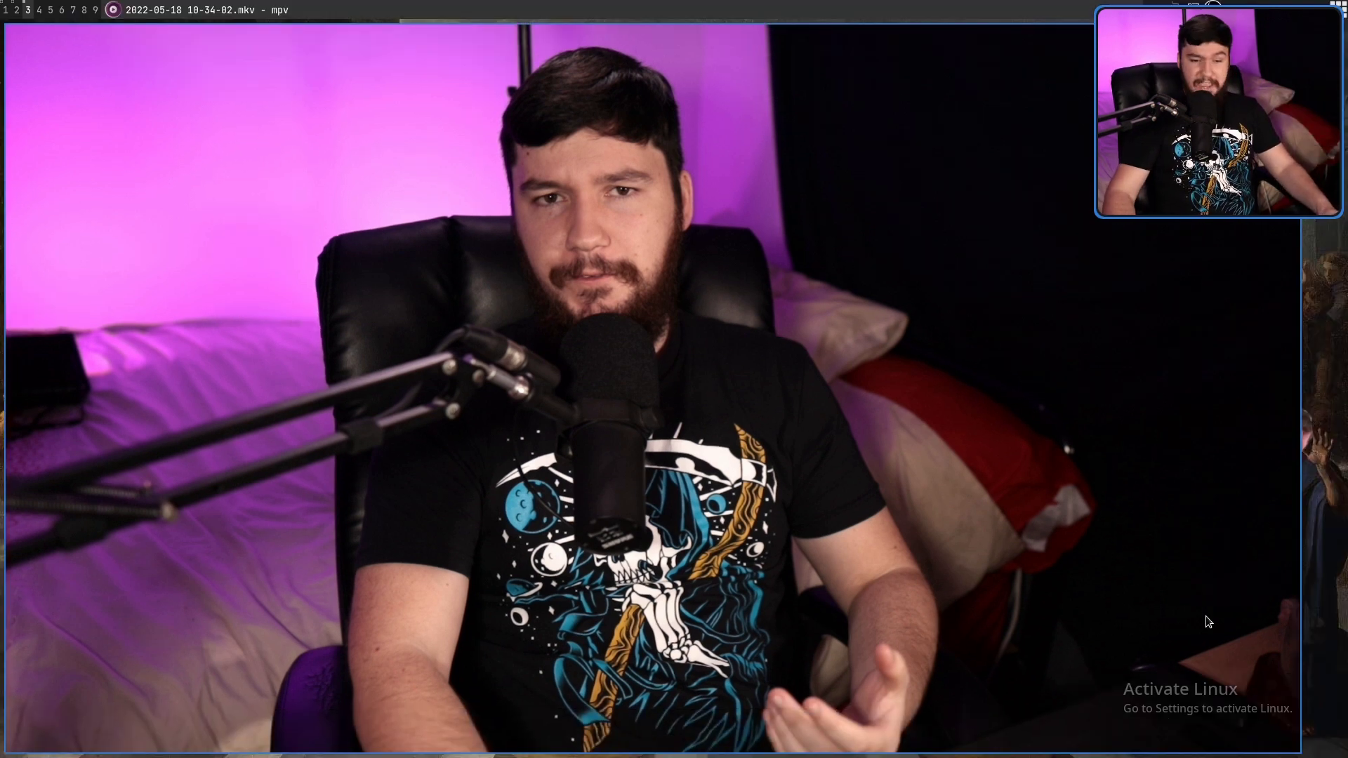
# - Quit the paused webcam video in mpv
pyautogui.press('q')
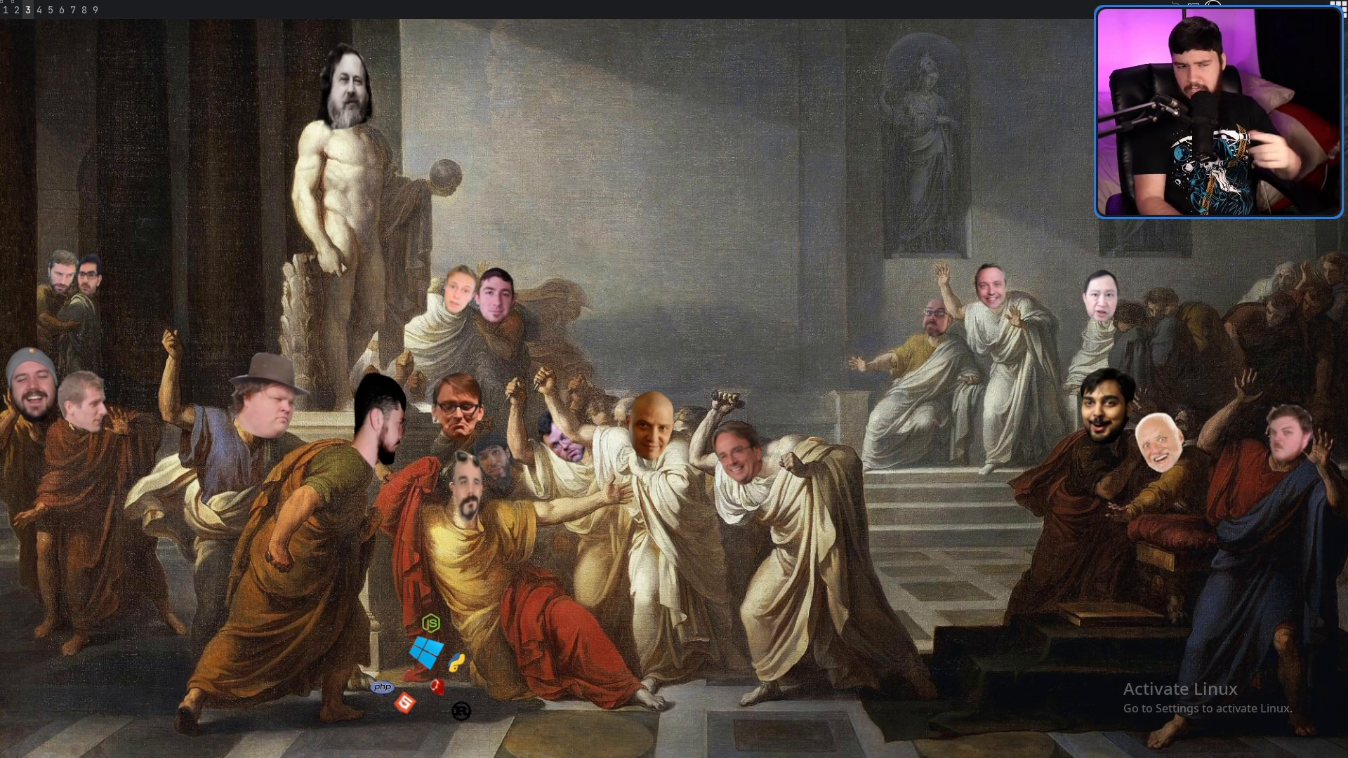
# - Switch to workspace 1 with the terminal in the activate-linux folder
pyautogui.press('super+1')
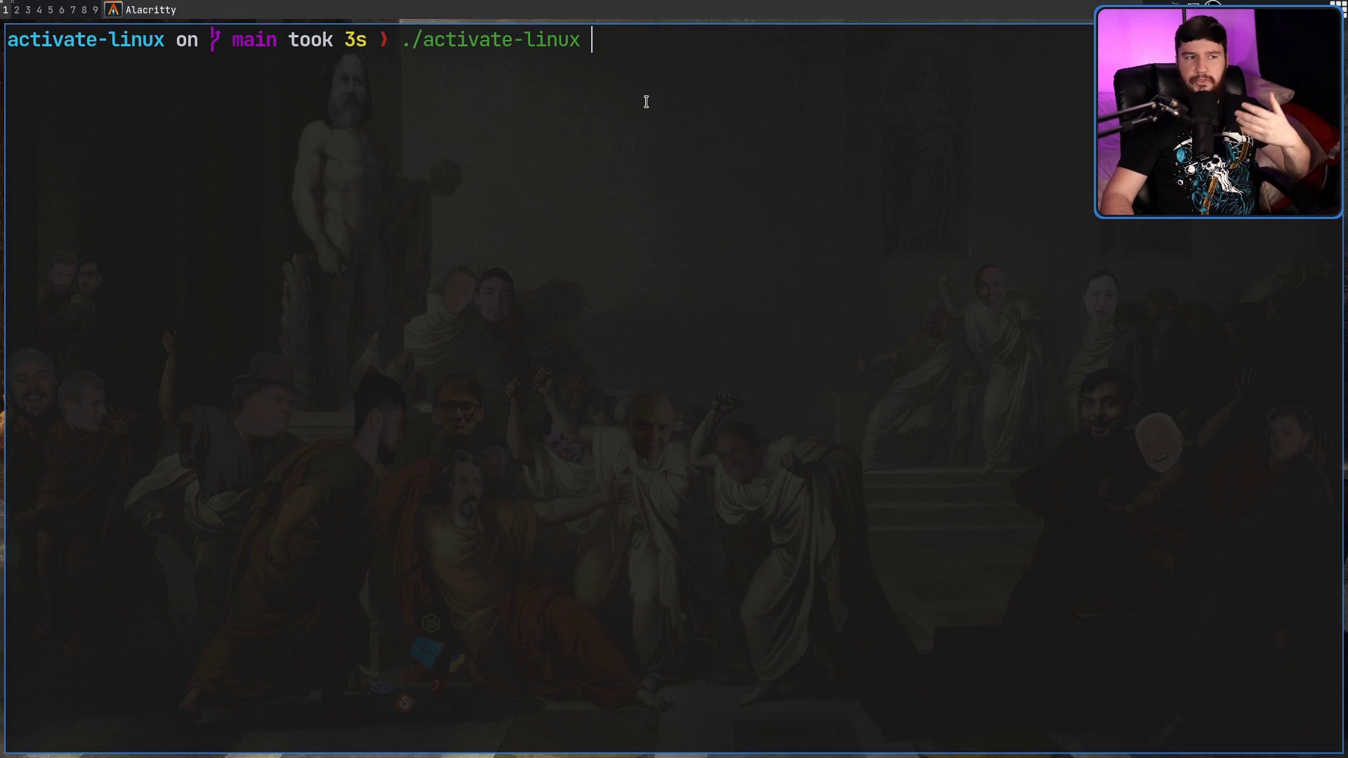
# - Run ./activate-linux "Windows Is Bad" to show the custom watermark, then stop it
pyautogui.write('"')
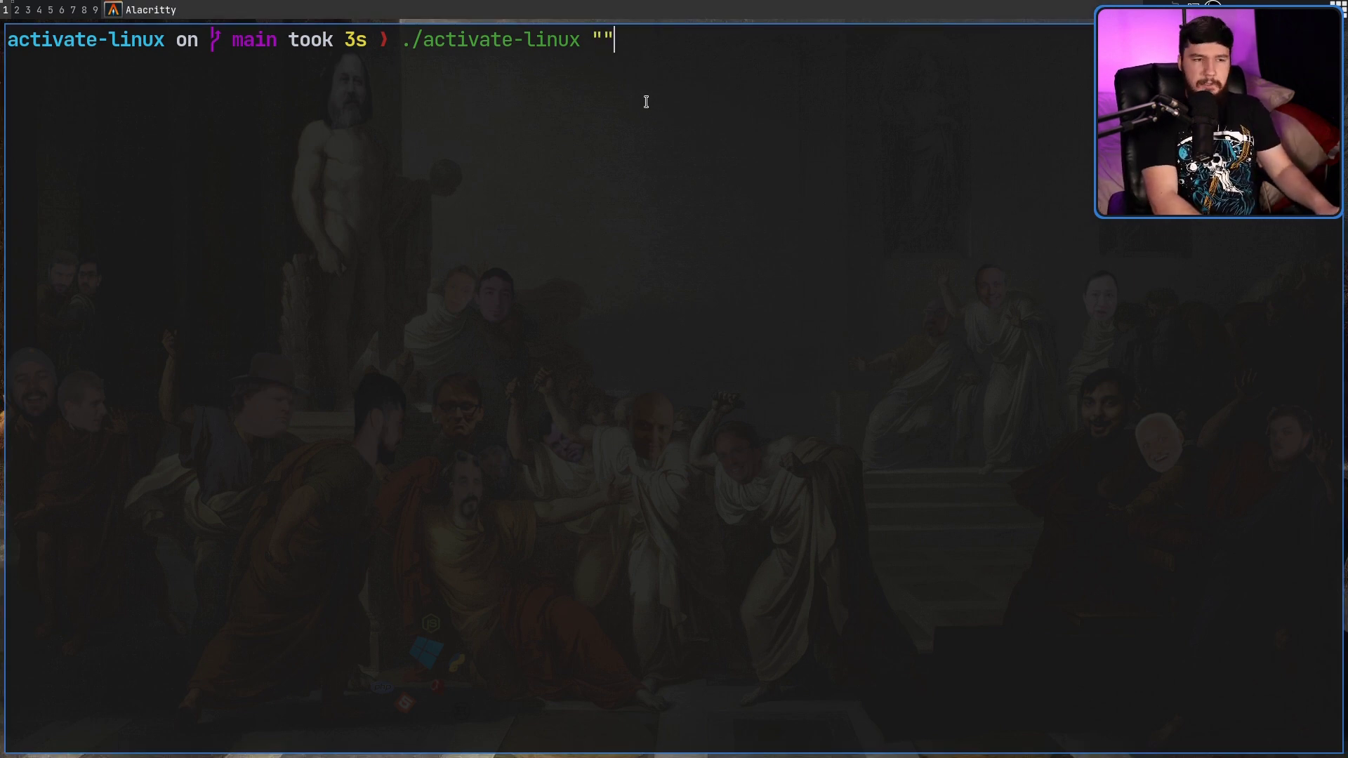
pyautogui.write('Windows Is Bad')
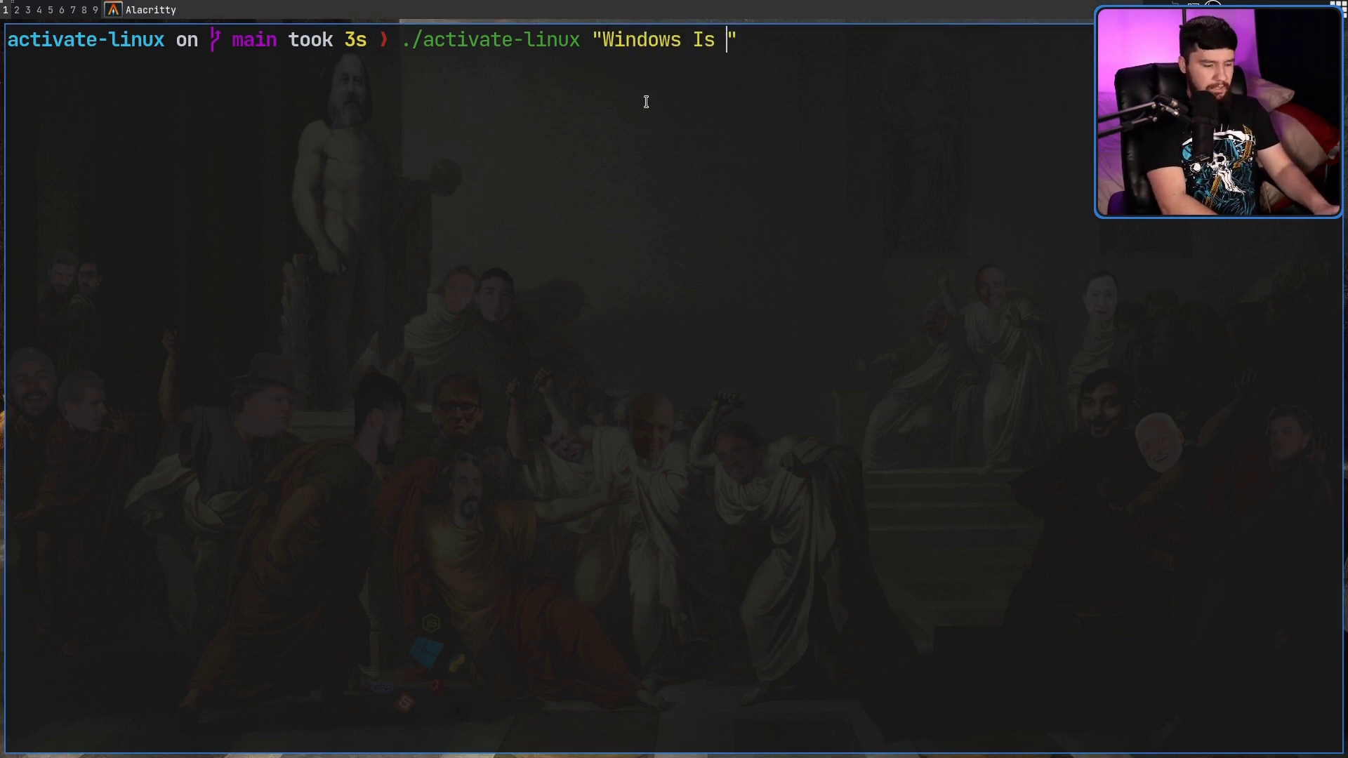
pyautogui.press('Return')
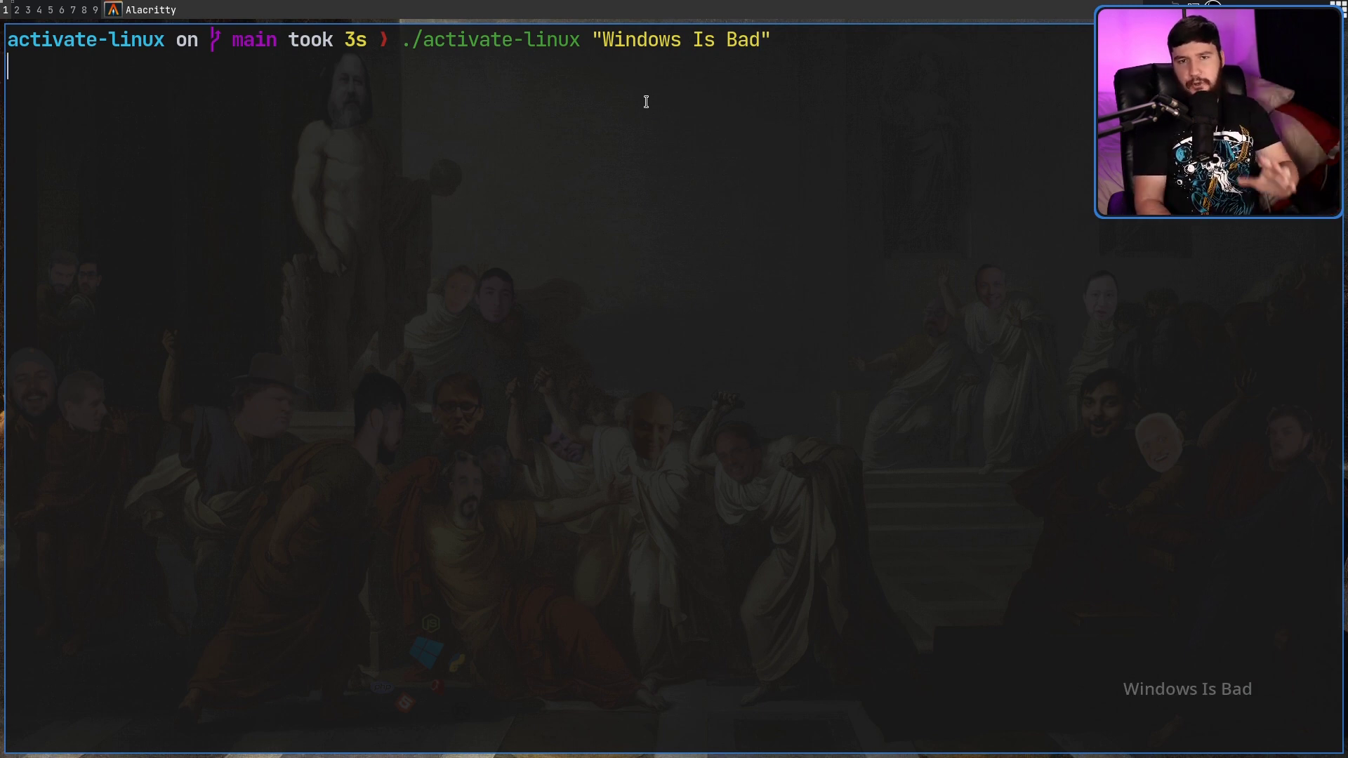
pyautogui.hotkey('ctrl', 'c')
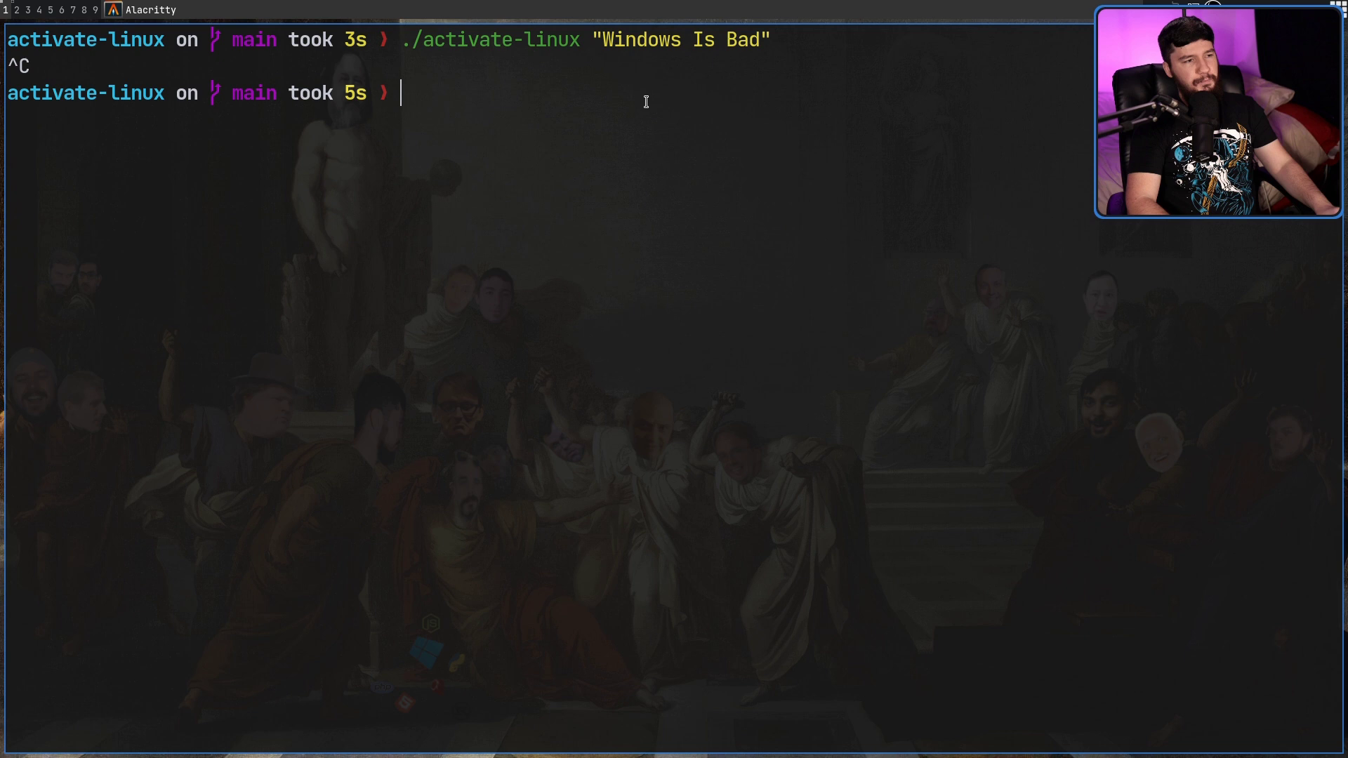
# - Rerun the watermark with a second line "Linux is Better"
pyautogui.press('Up')
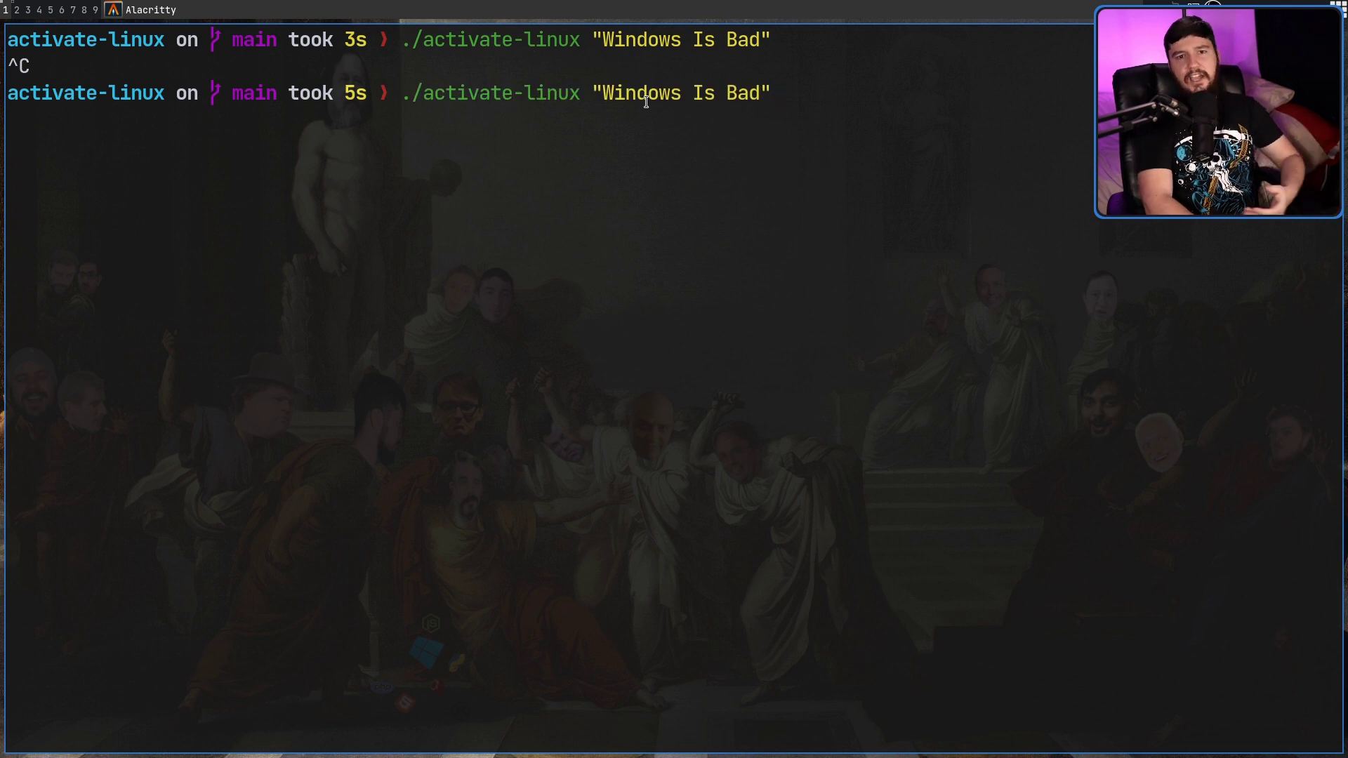
pyautogui.write('""')
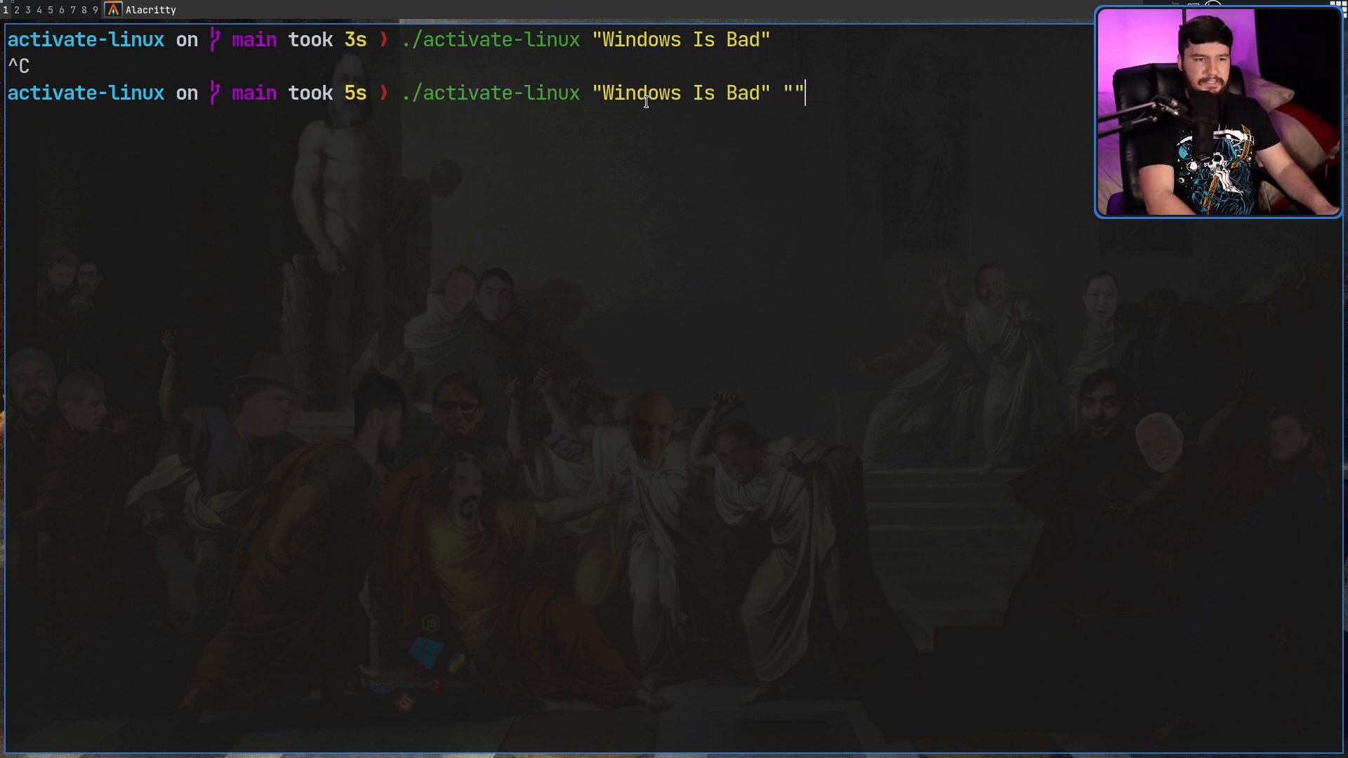
pyautogui.press('Left')
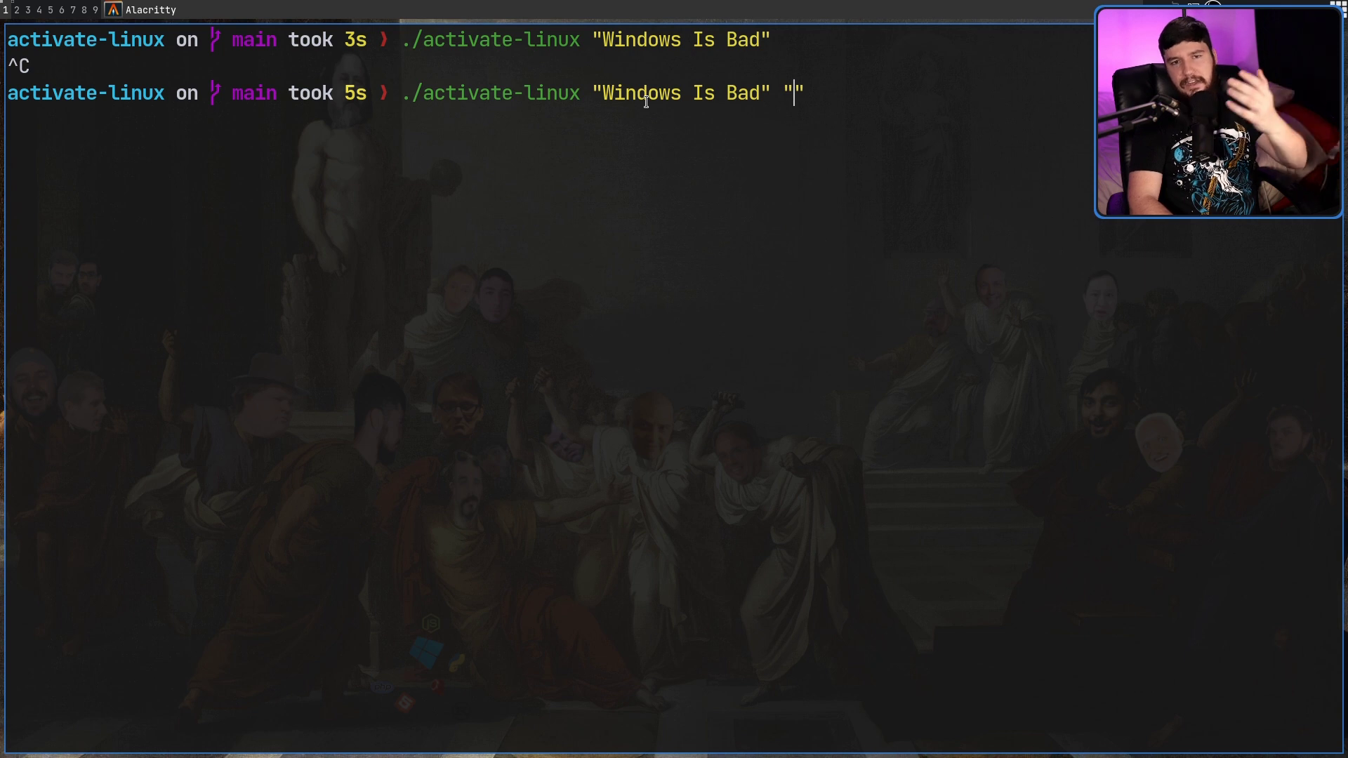
pyautogui.write('Linux is ')
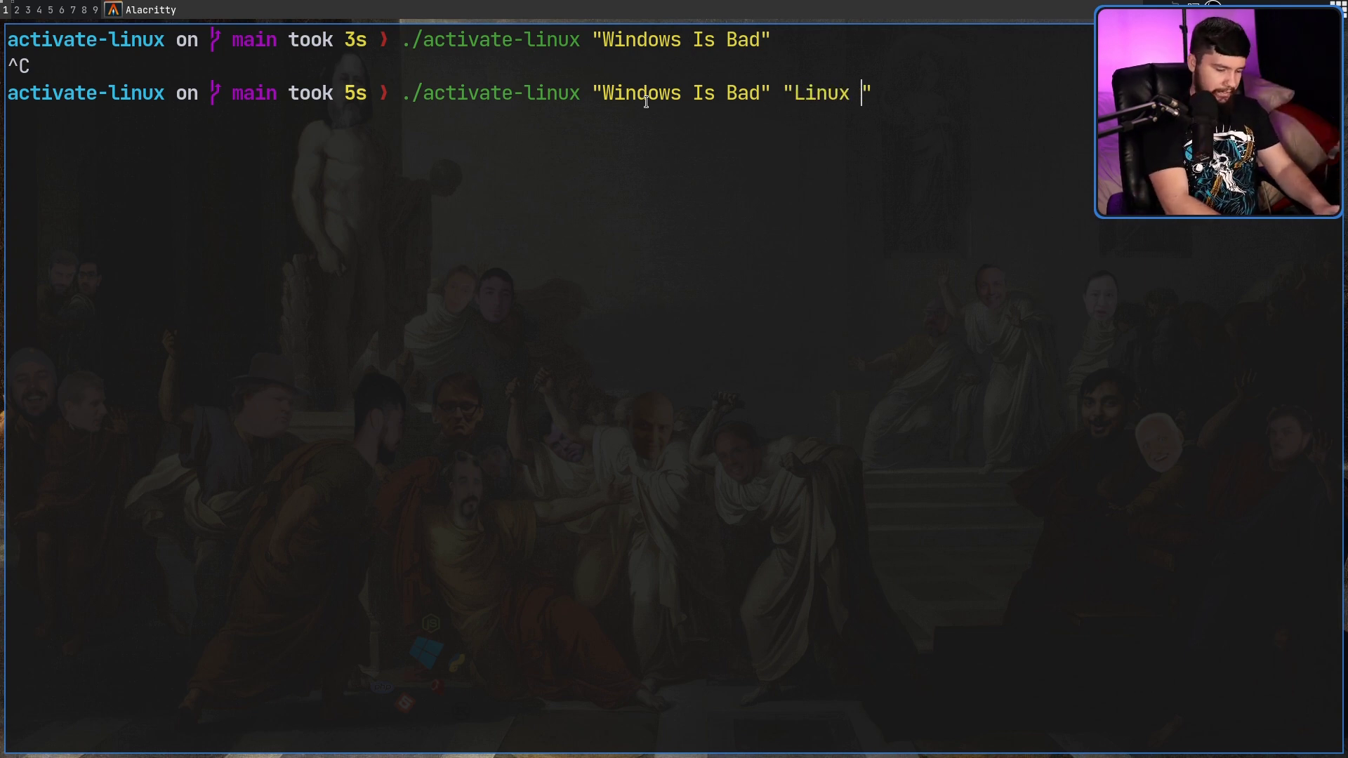
pyautogui.write('Better')
pyautogui.press('Return')
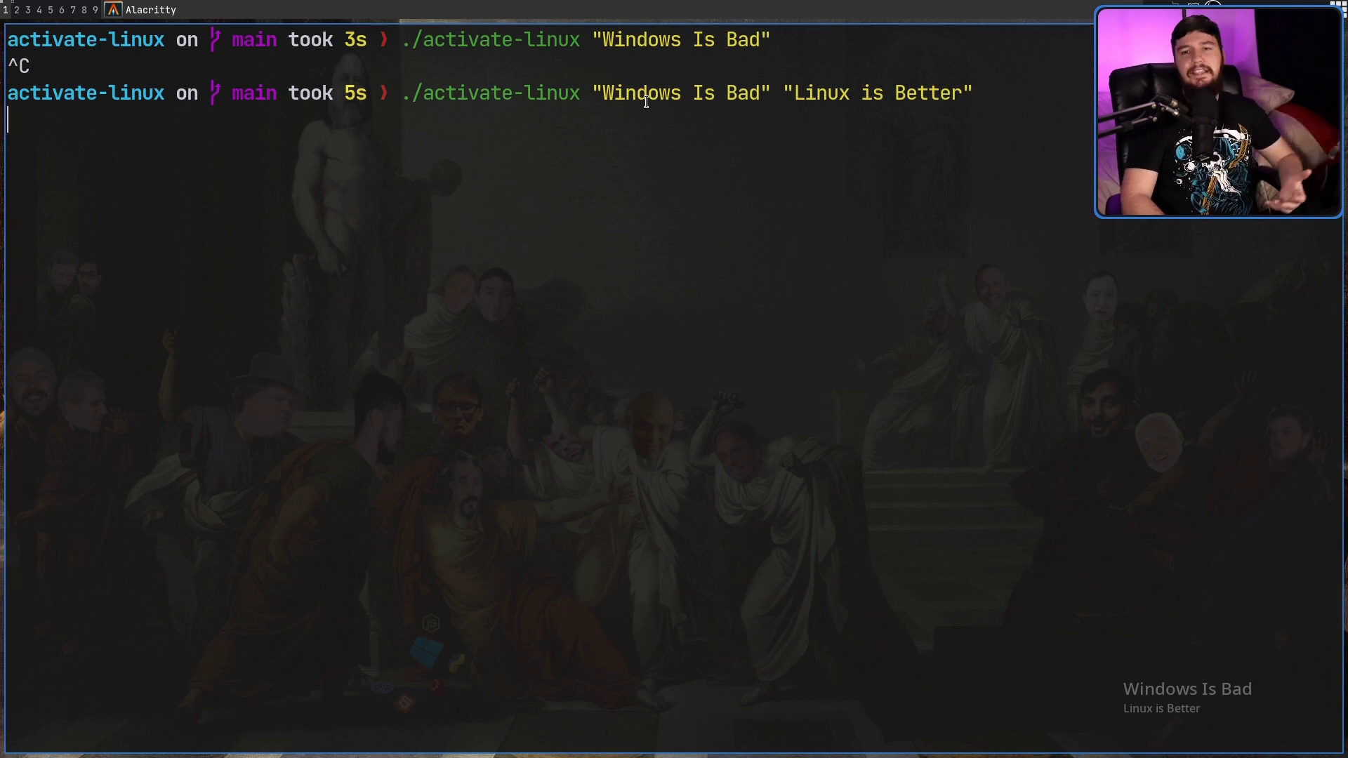
pyautogui.press('Insert')
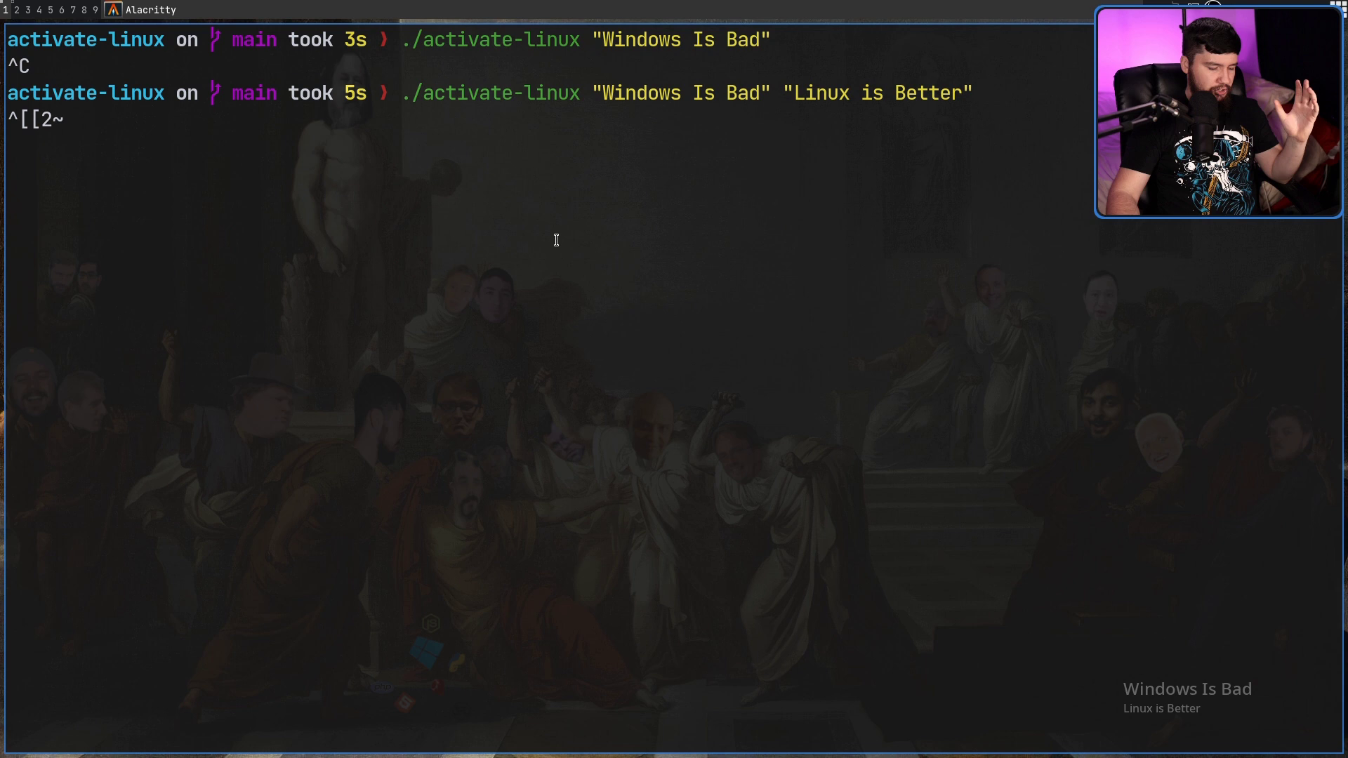
# - Replace the text arguments with a scale and run ./activate-linux 0.5
pyautogui.hotkey('ctrl', 'c')
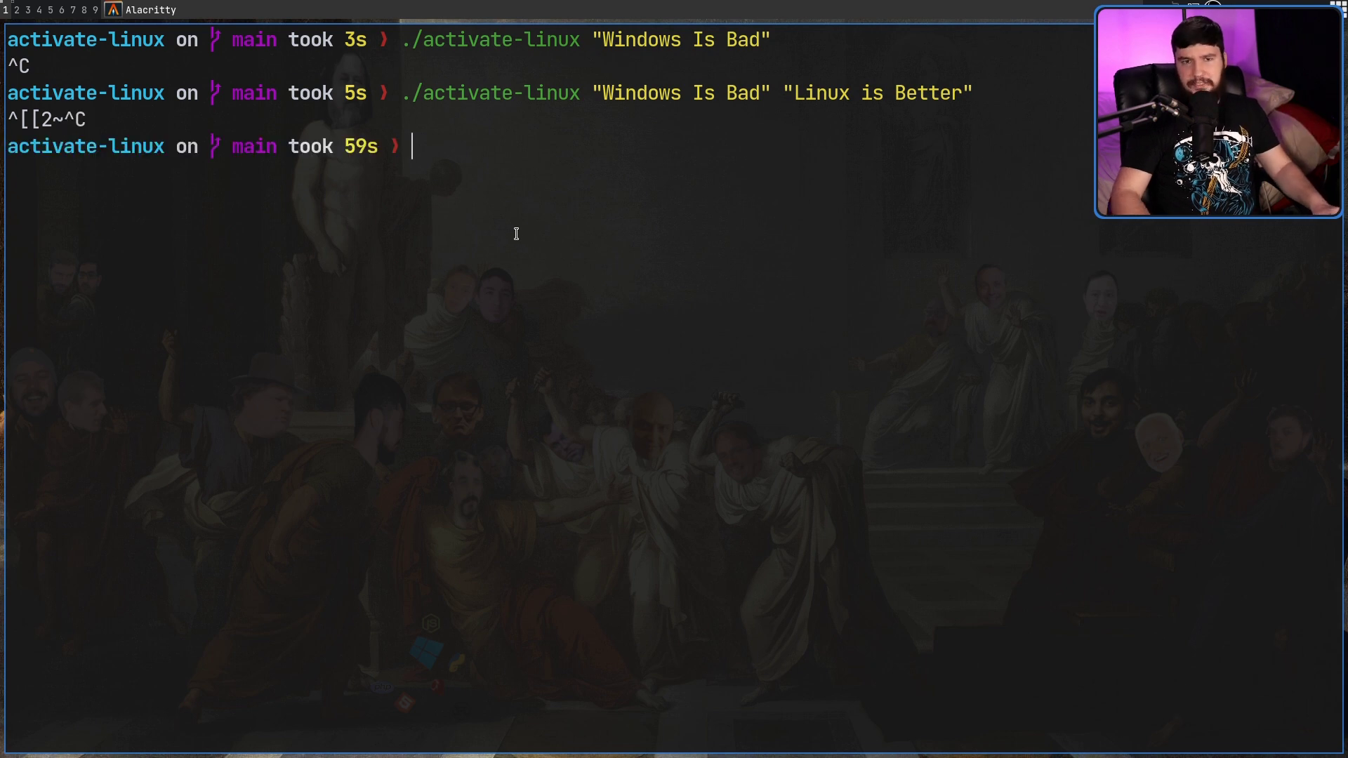
pyautogui.press('Up')
pyautogui.press('BackSpace')
pyautogui.press('BackSpace')
pyautogui.press('BackSpace')
pyautogui.press('BackSpace')
pyautogui.press('BackSpace')
pyautogui.press('BackSpace')
pyautogui.press('BackSpace')
pyautogui.press('BackSpace')
pyautogui.press('BackSpace')
pyautogui.press('BackSpace')
pyautogui.press('BackSpace')
pyautogui.press('BackSpace')
pyautogui.press('BackSpace')
pyautogui.press('BackSpace')
pyautogui.press('BackSpace')
pyautogui.press('BackSpace')
pyautogui.press('BackSpace')
pyautogui.press('BackSpace')
pyautogui.press('BackSpace')
pyautogui.press('BackSpace')
pyautogui.press('BackSpace')
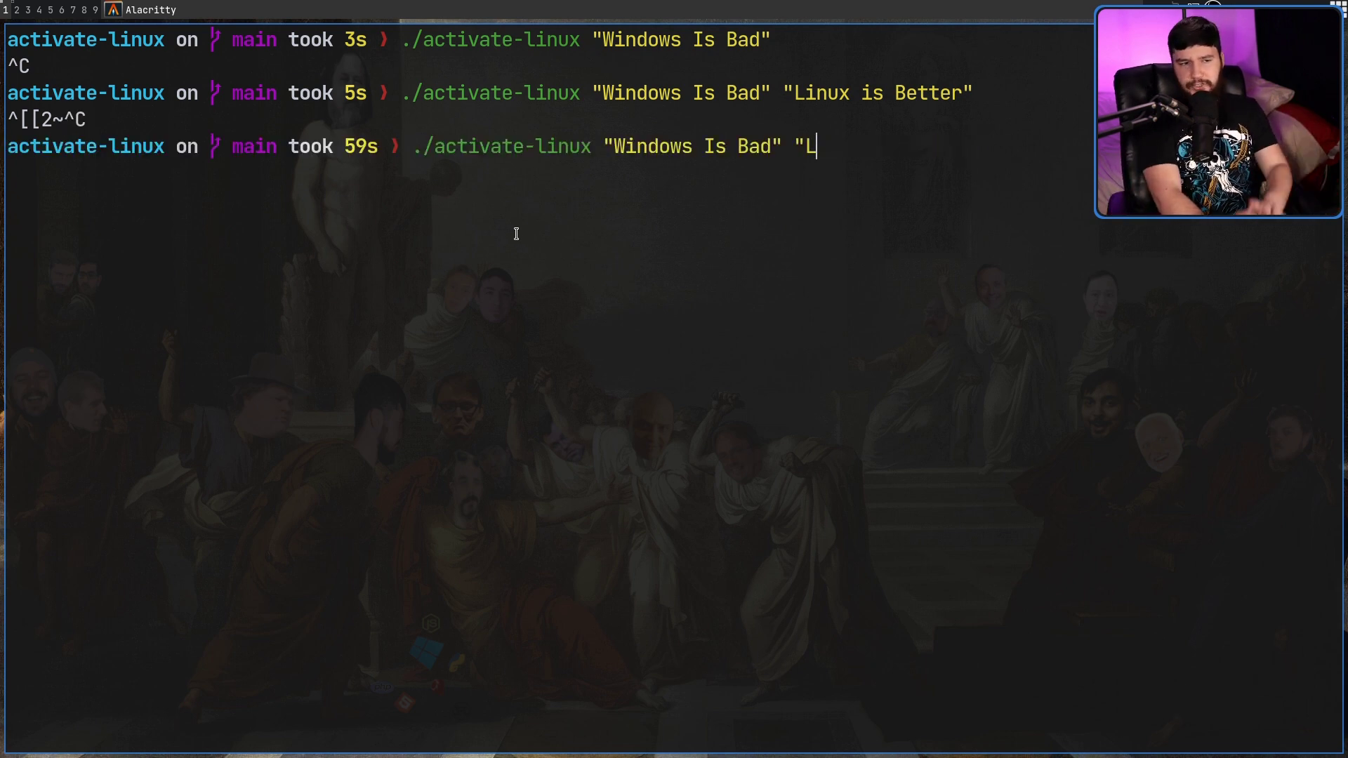
pyautogui.press('BackSpace')
pyautogui.press('BackSpace')
pyautogui.press('BackSpace')
pyautogui.press('BackSpace')
pyautogui.press('BackSpace')
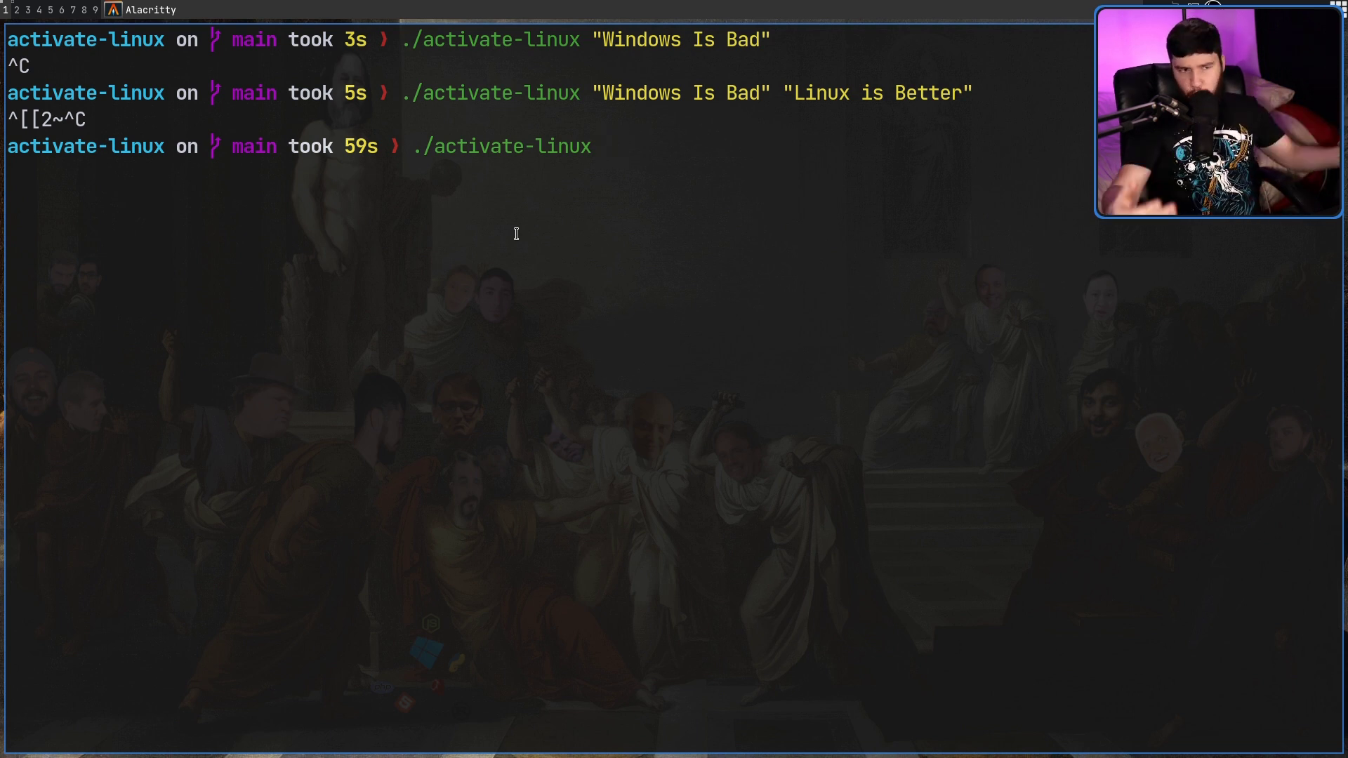
pyautogui.write('1')
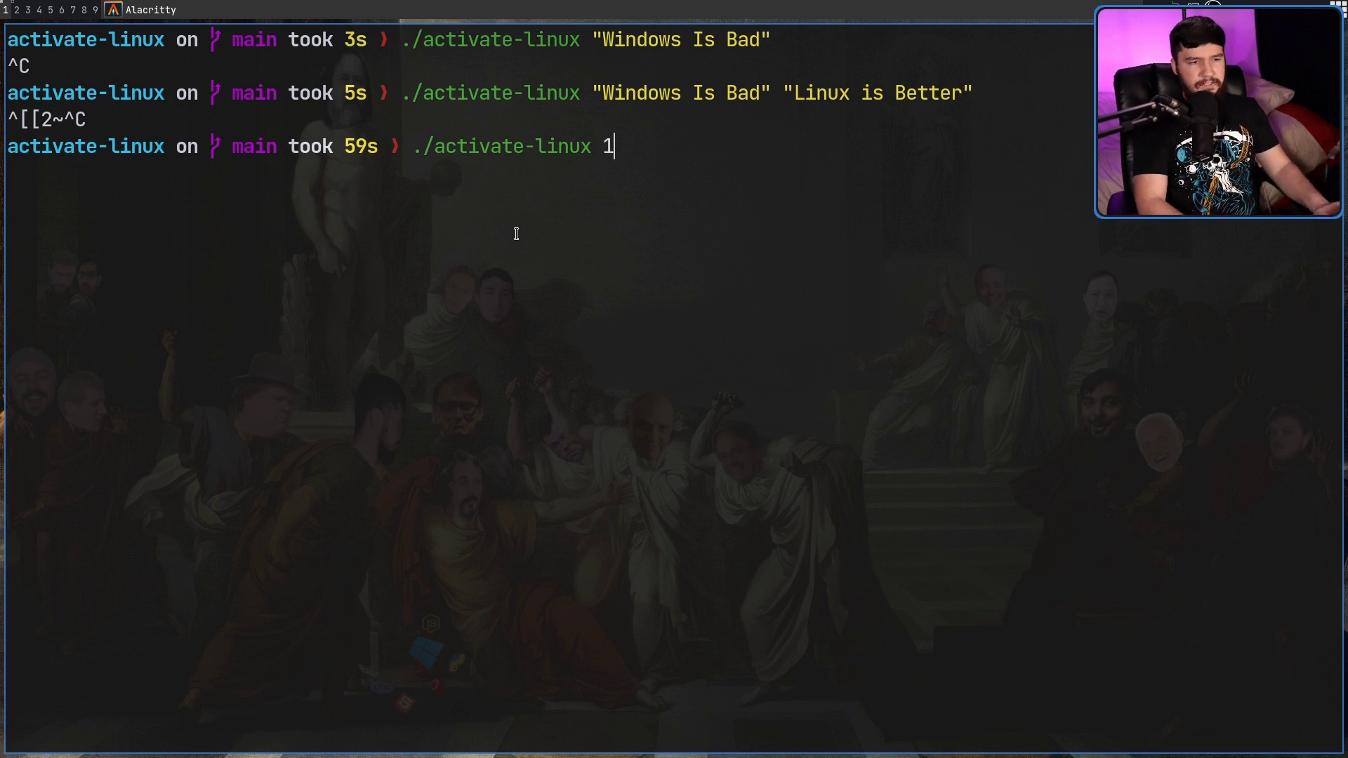
pyautogui.press('BackSpace')
pyautogui.write('0.5')
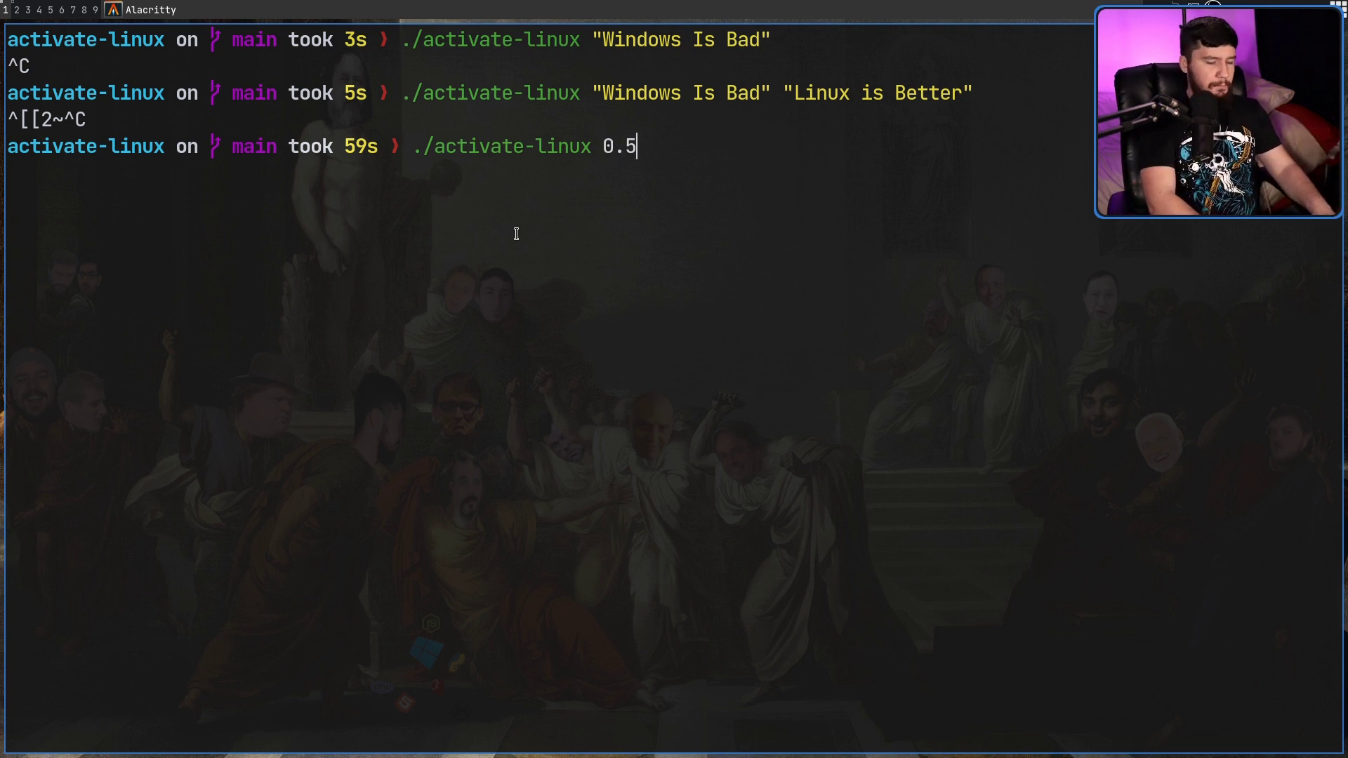
pyautogui.press('Return')
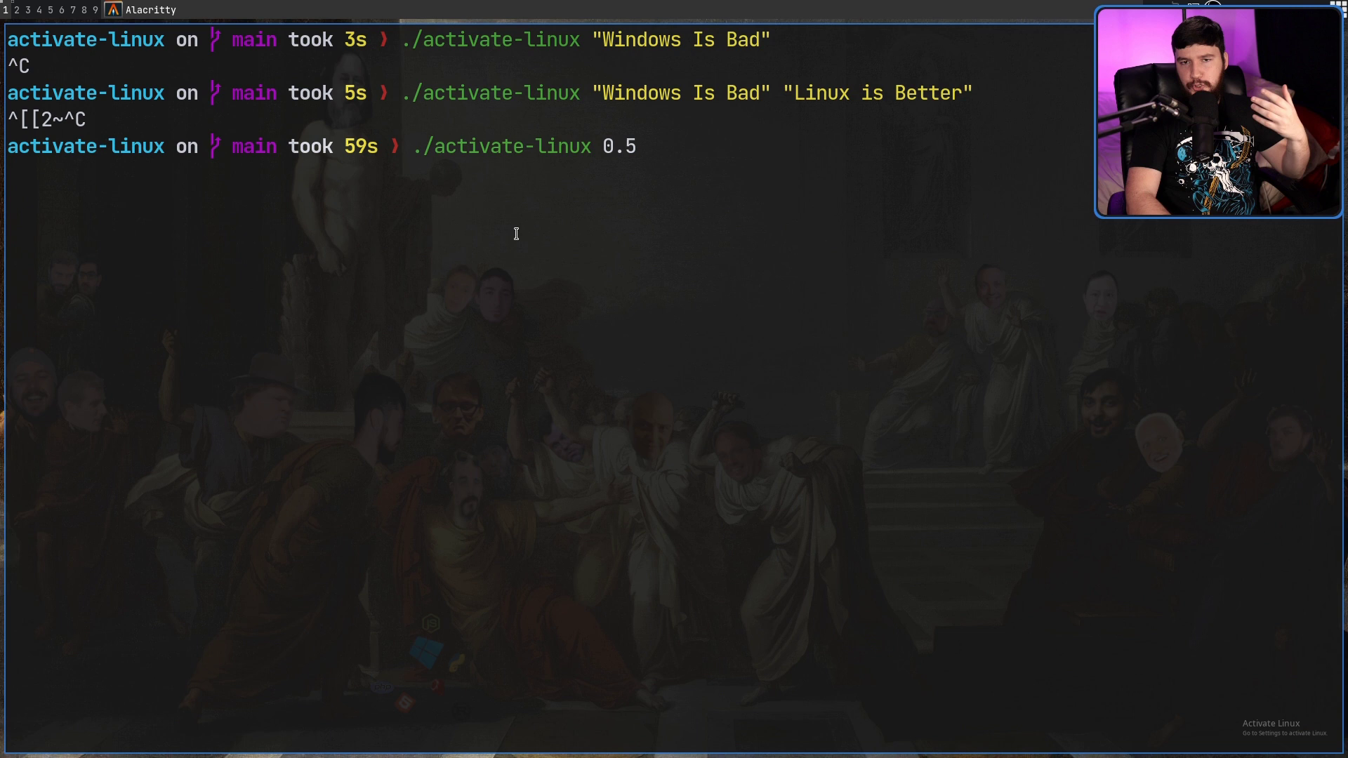
# - Rerun the watermark at scale 2
pyautogui.hotkey('ctrl', 'c')
pyautogui.press('Up')
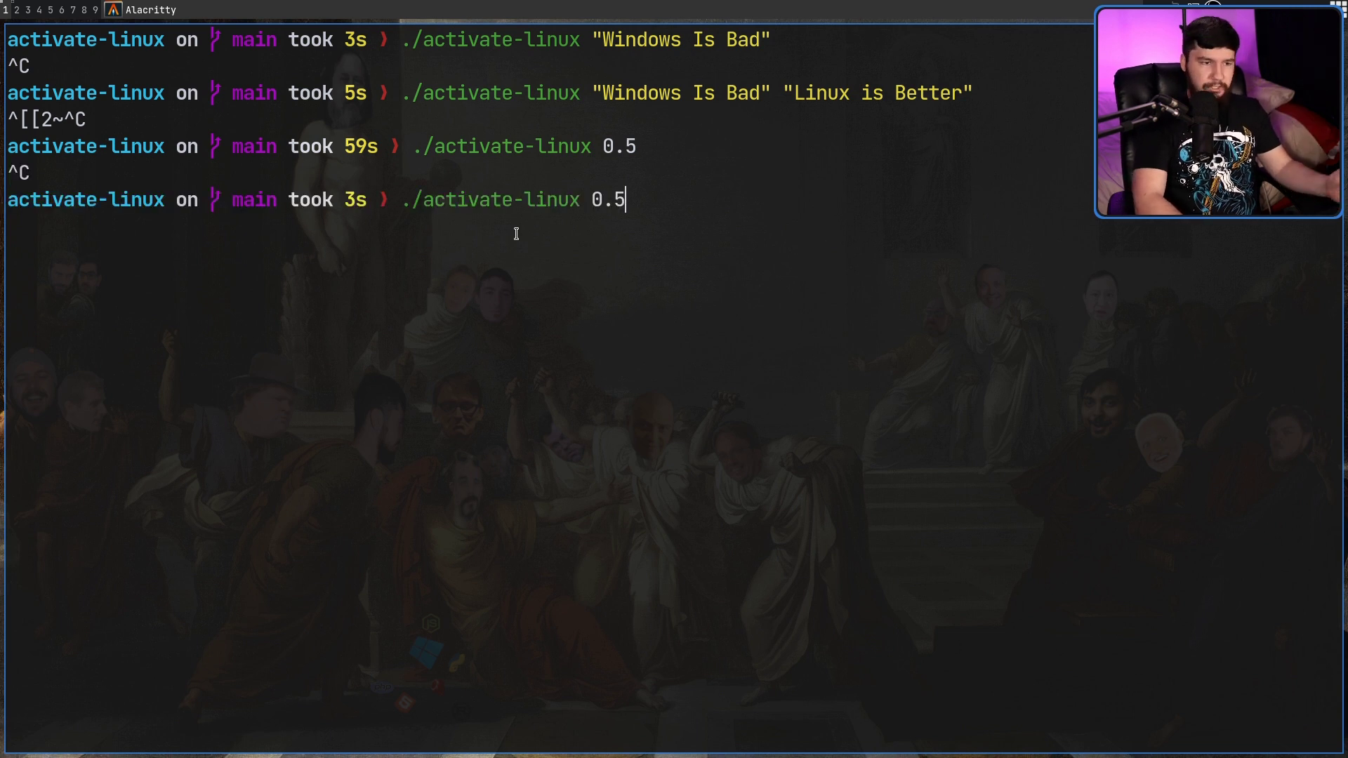
pyautogui.press('BackSpace')
pyautogui.press('BackSpace')
pyautogui.press('BackSpace')
pyautogui.write('2')
pyautogui.press('Return')
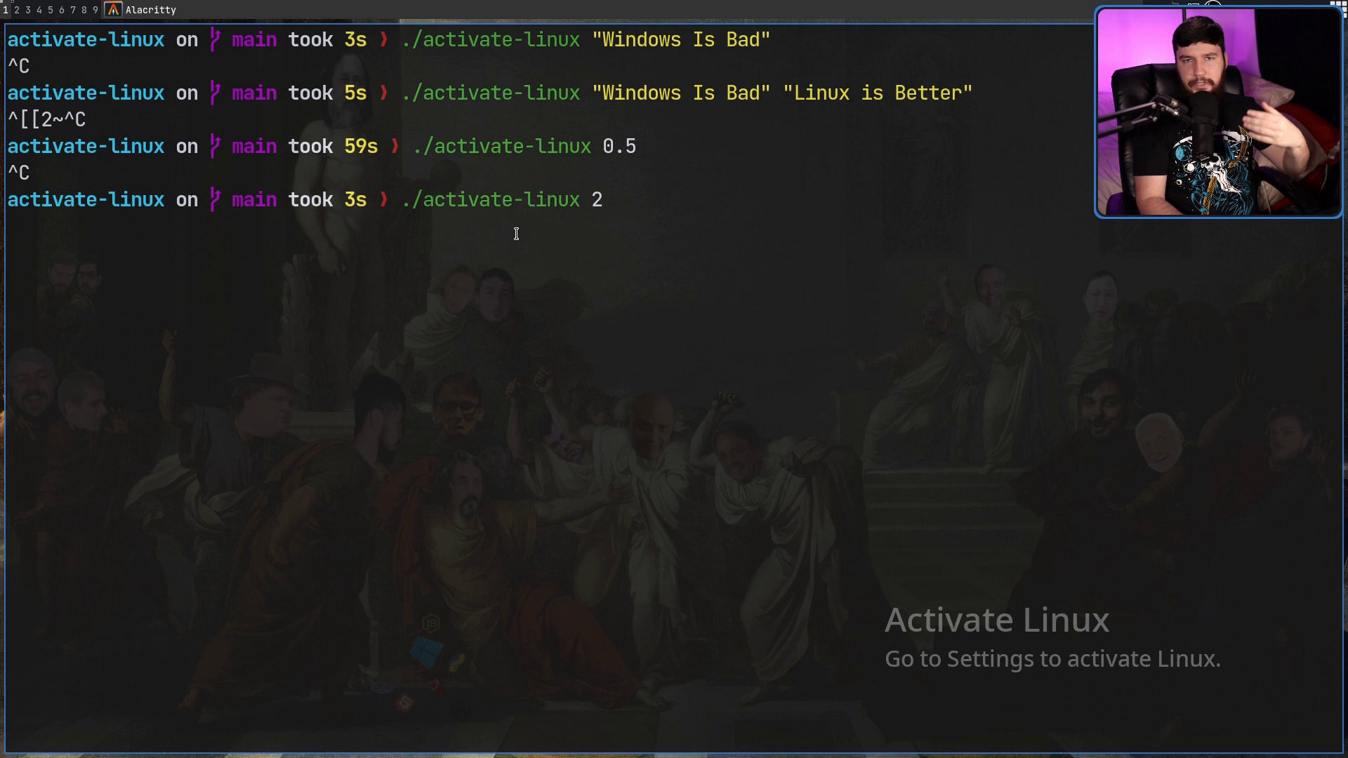
# - Return to the half-size watermark by rerunning ./activate-linux 0.5
pyautogui.hotkey('ctrl', 'c')
pyautogui.press('Up')
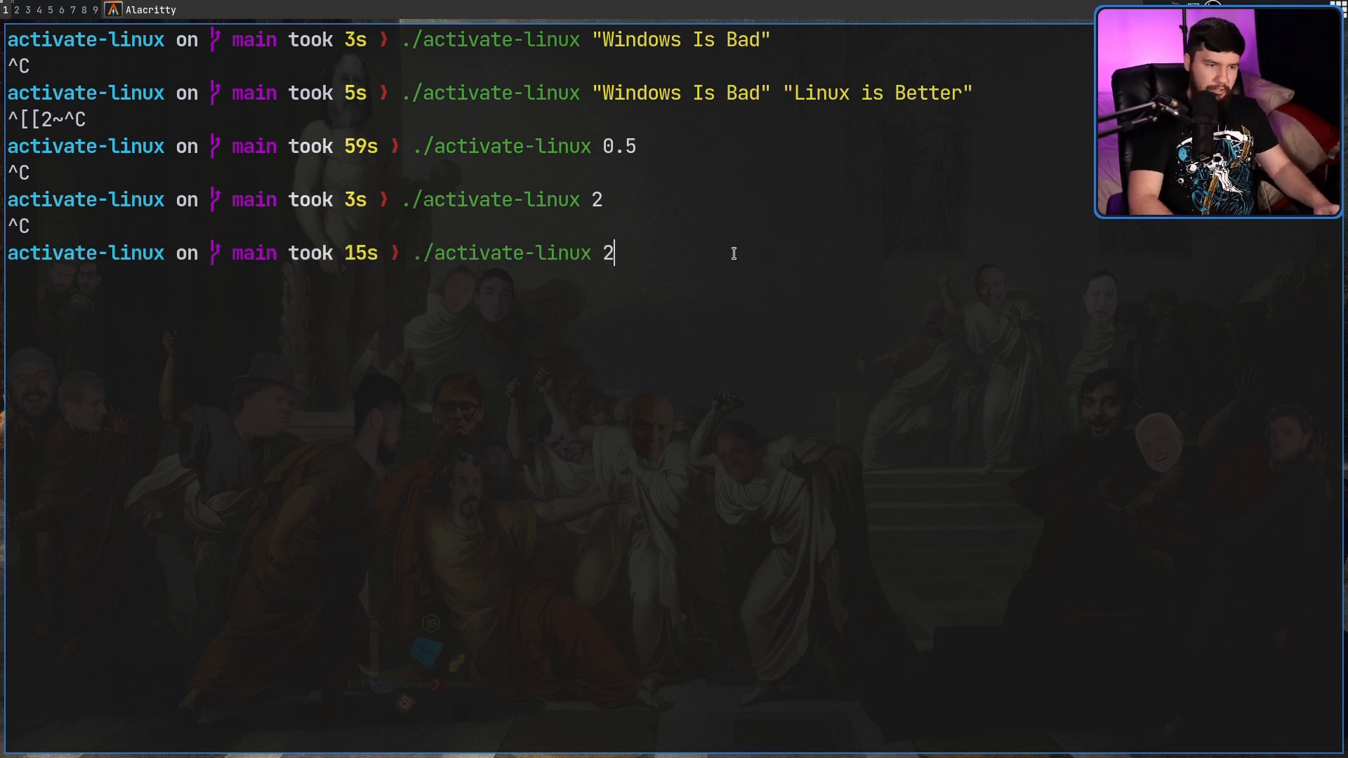
pyautogui.press('Up')
pyautogui.press('Return')
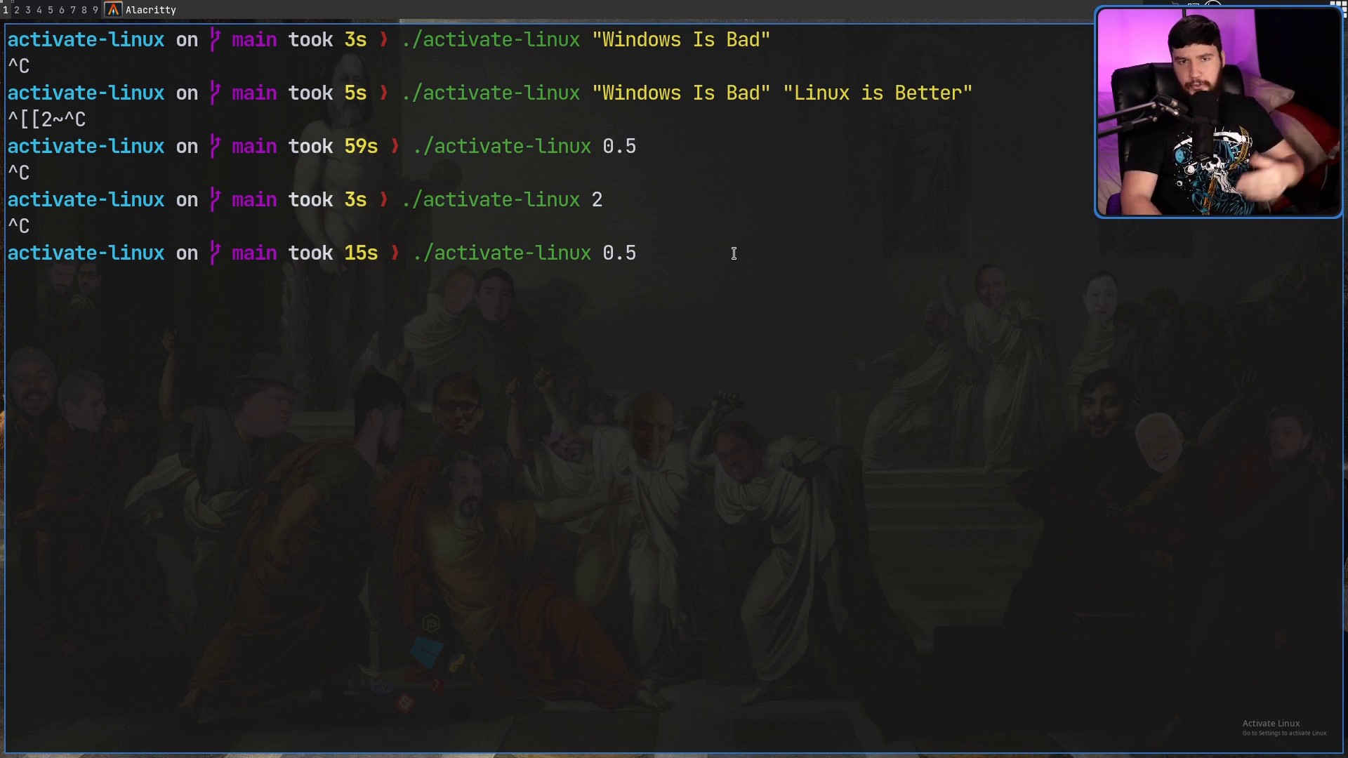
pyautogui.press('Insert')
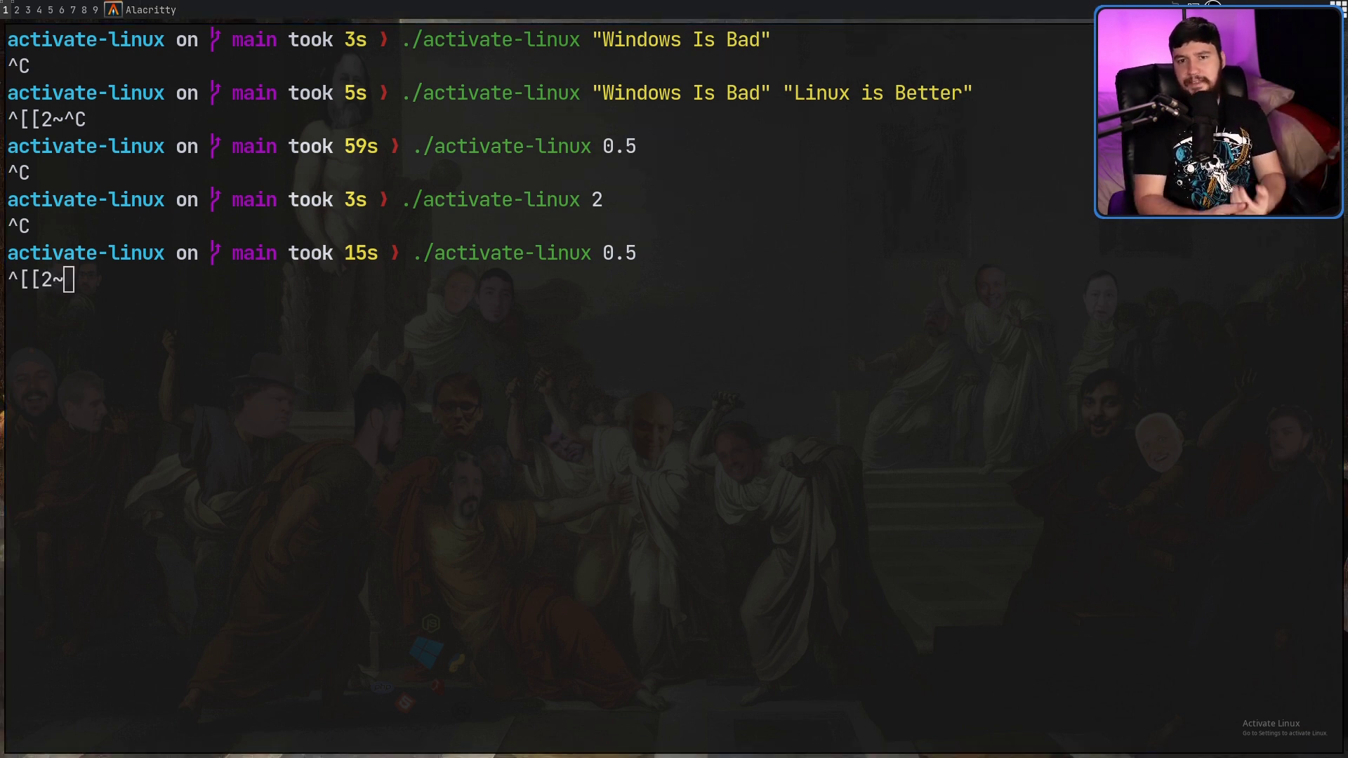
# - Rerun ./activate-linux "Windows Is Bad" "Linux is Better" with scale 2
pyautogui.hotkey('ctrl', 'c')
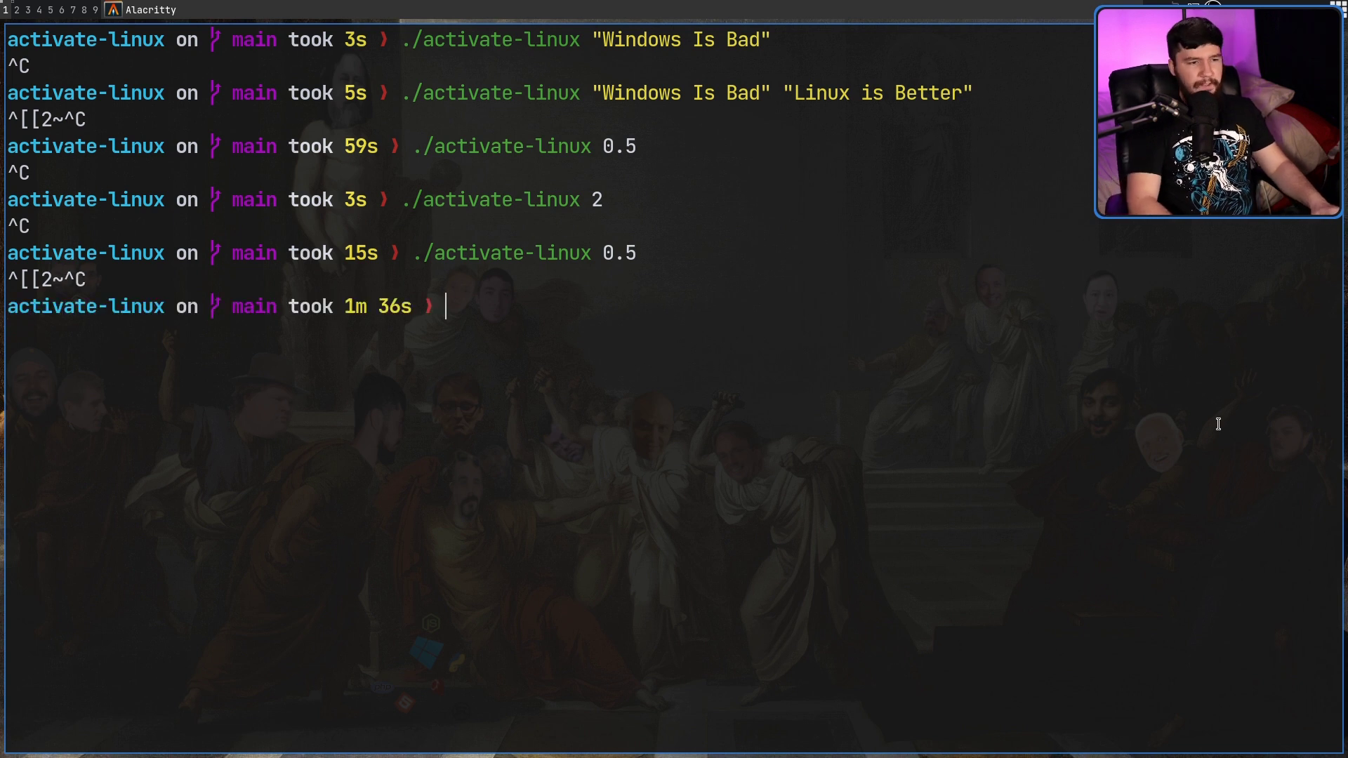
pyautogui.press('Up')
pyautogui.press('Up')
pyautogui.press('Up')
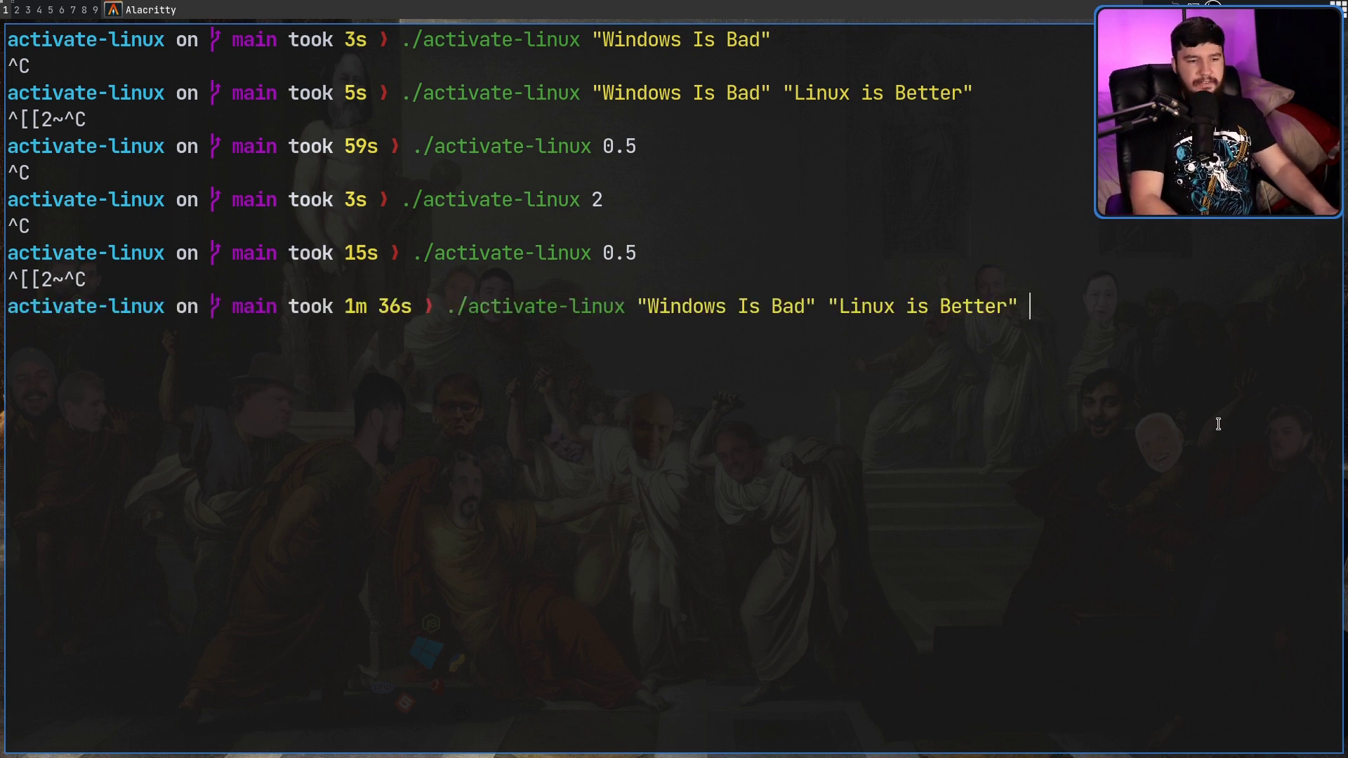
pyautogui.write('""')
pyautogui.press('BackSpace')
pyautogui.press('BackSpace')
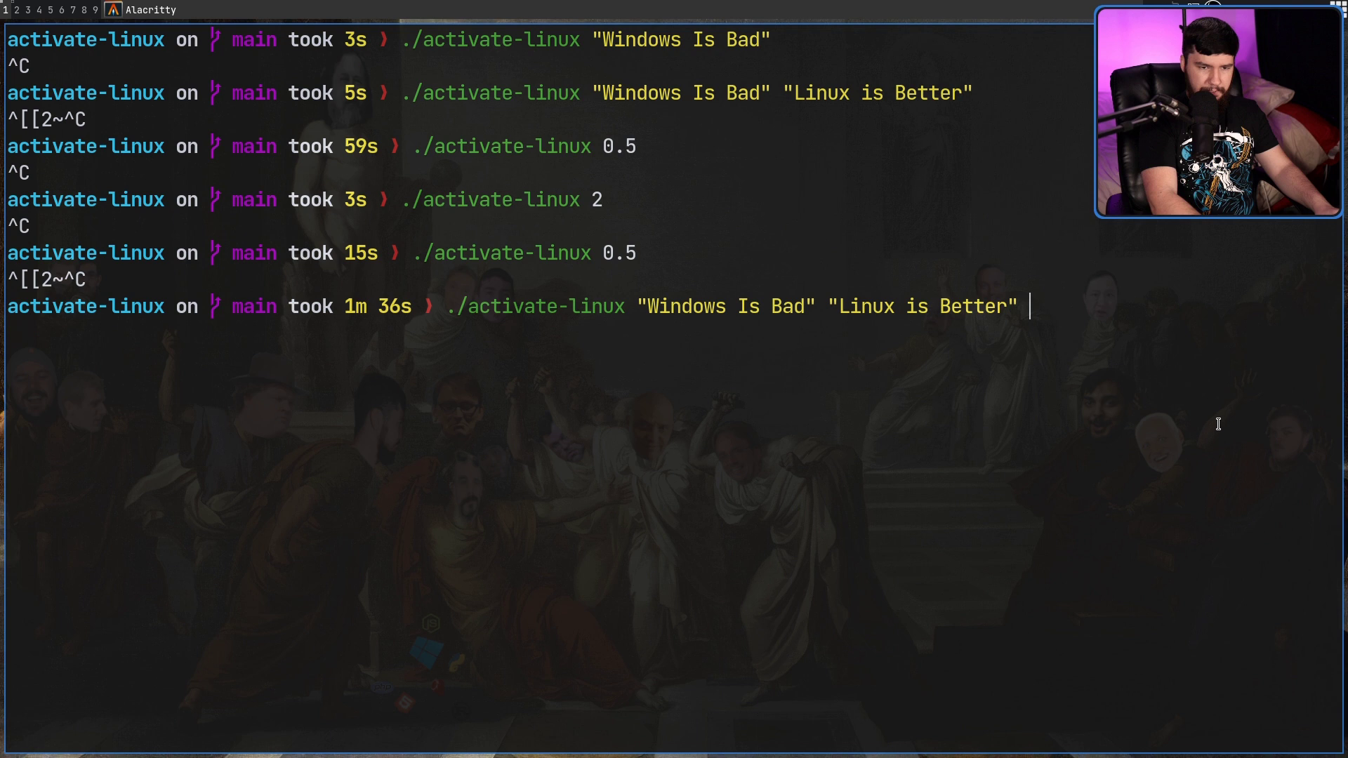
pyautogui.write('0.')
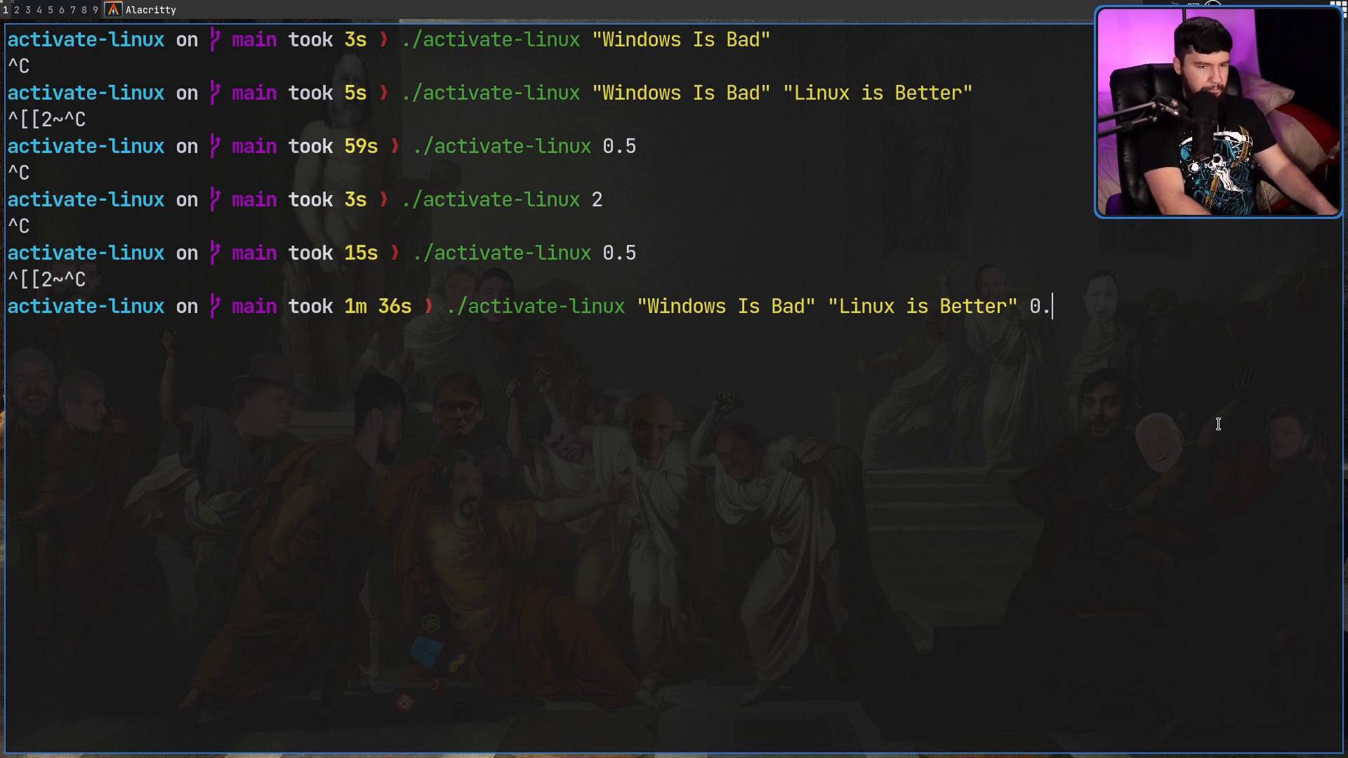
pyautogui.press('BackSpace')
pyautogui.press('BackSpace')
pyautogui.write('2')
pyautogui.press('Return')
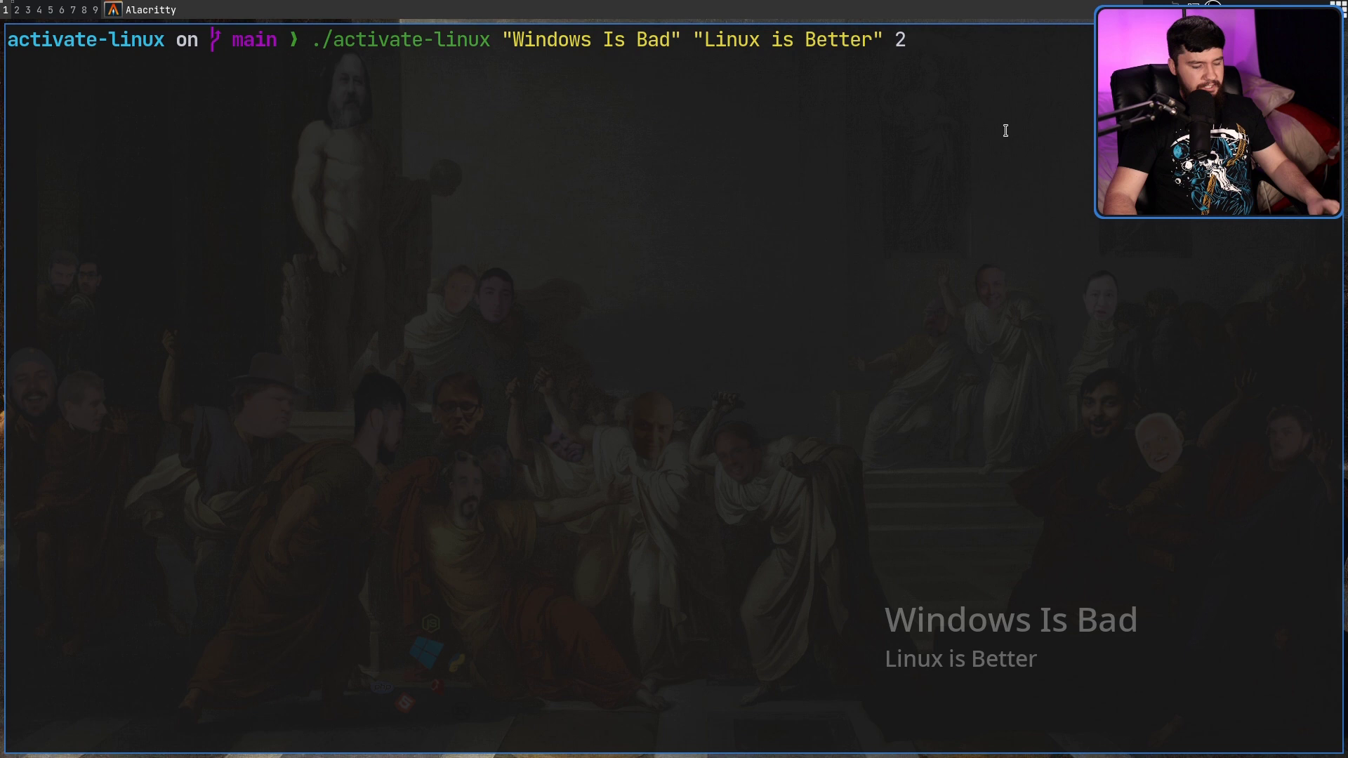
# - Add colour 0-0-0-0 to the scale-2 custom-text command and run it
pyautogui.hotkey('ctrl', 'c')
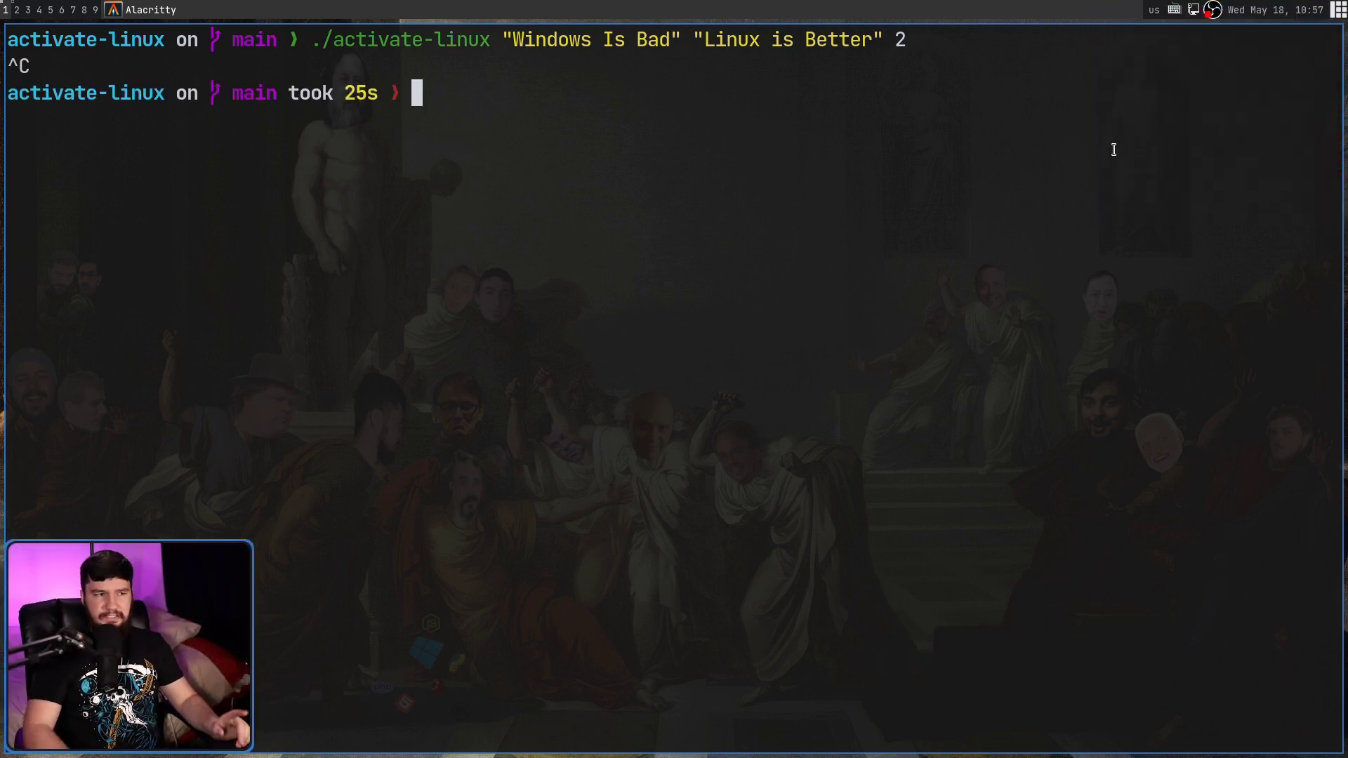
pyautogui.press('Up')
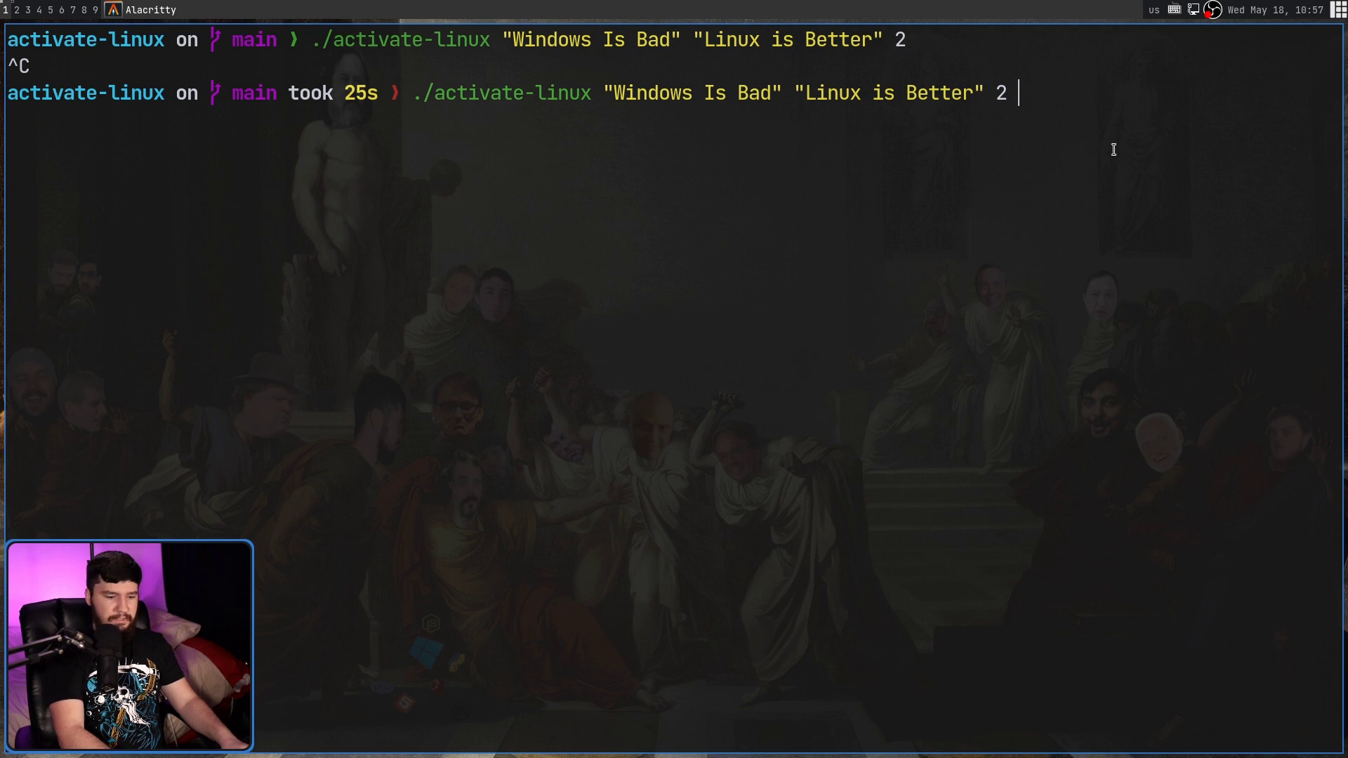
pyautogui.write('0-0-')
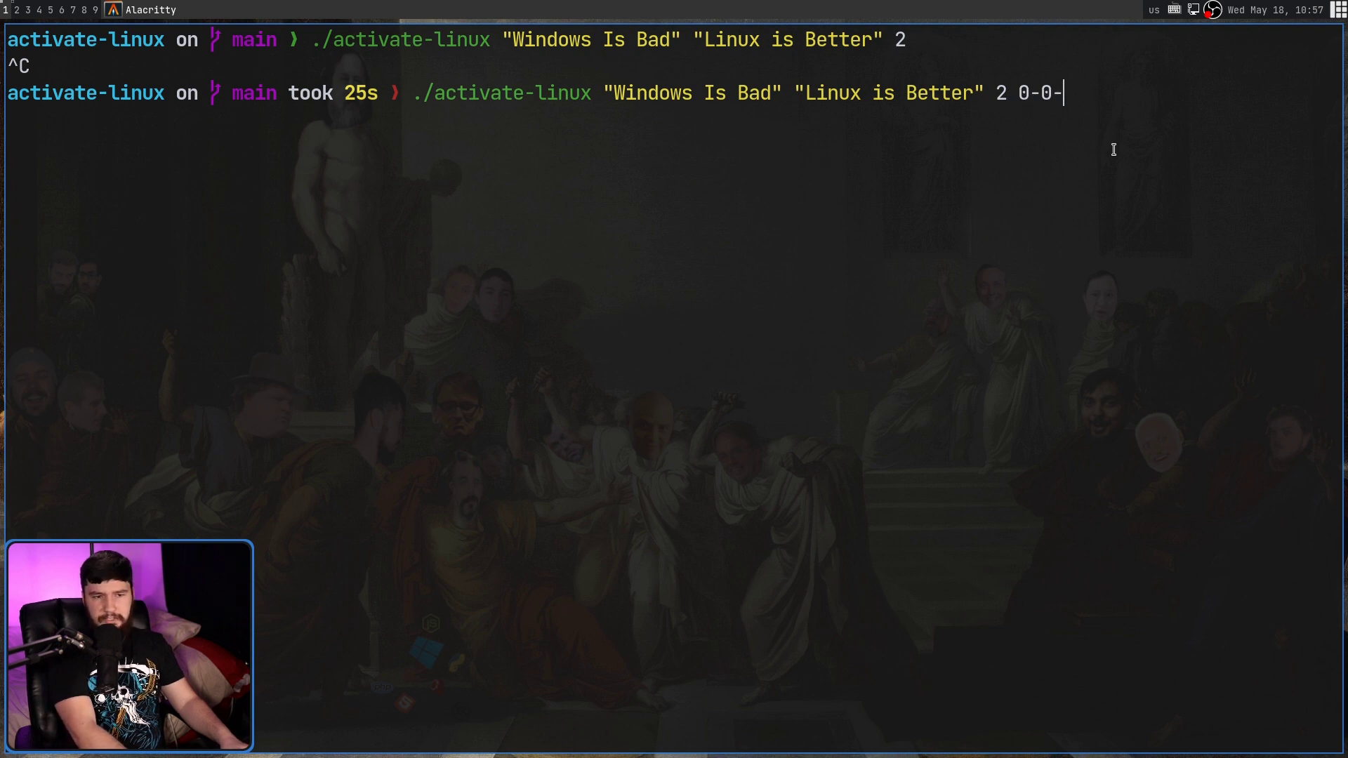
pyautogui.write('0-0')
pyautogui.press('Return')
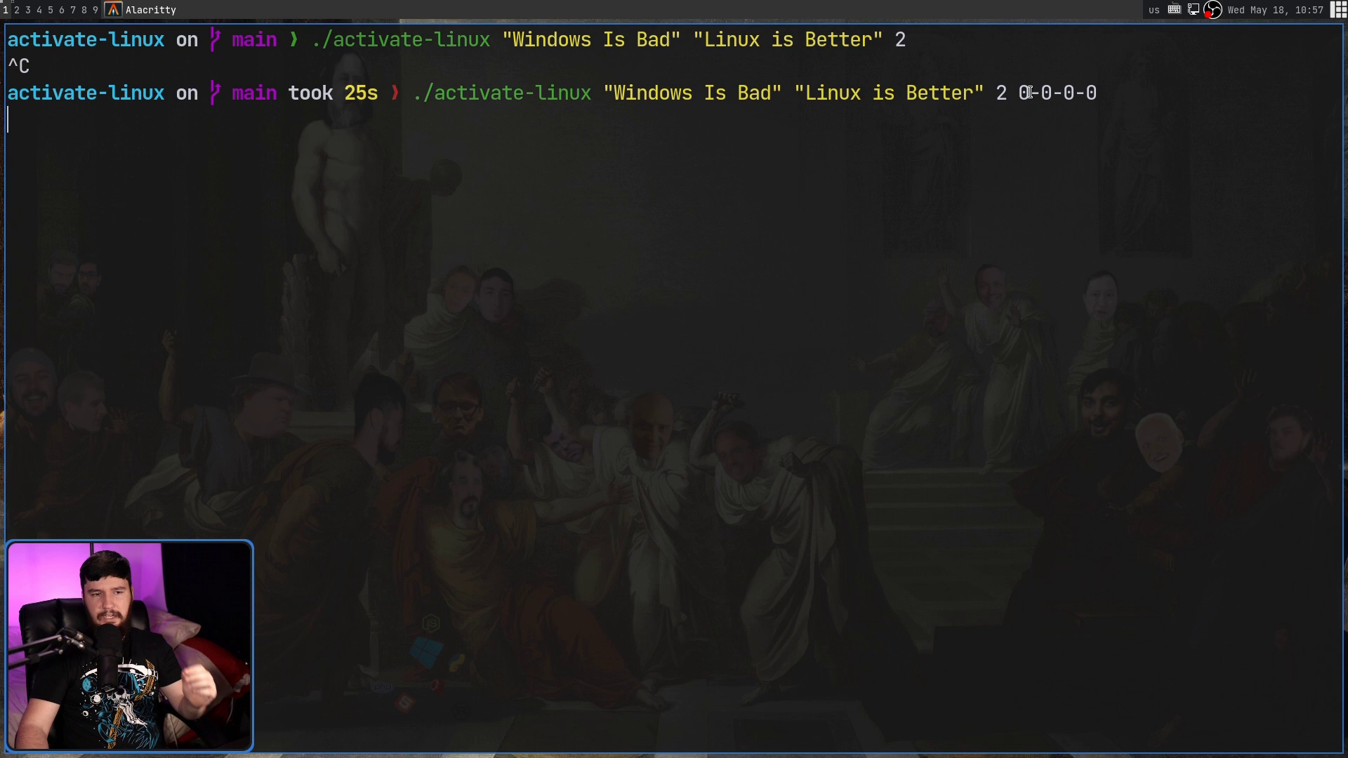
pyautogui.moveTo(1019, 92); pyautogui.dragTo(1090, 94)
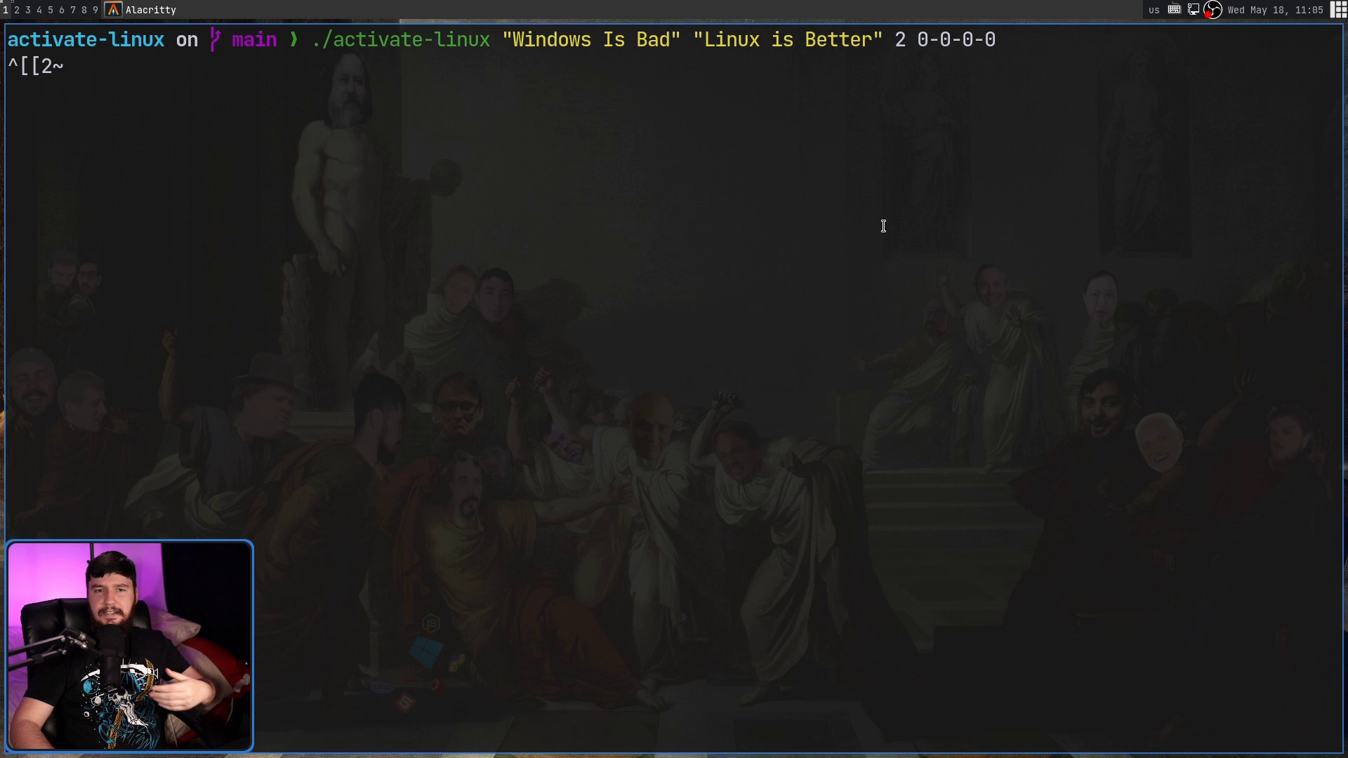
# - Recall the colour command and change red to 0.5 and green to 0.8
pyautogui.hotkey('ctrl', 'c')
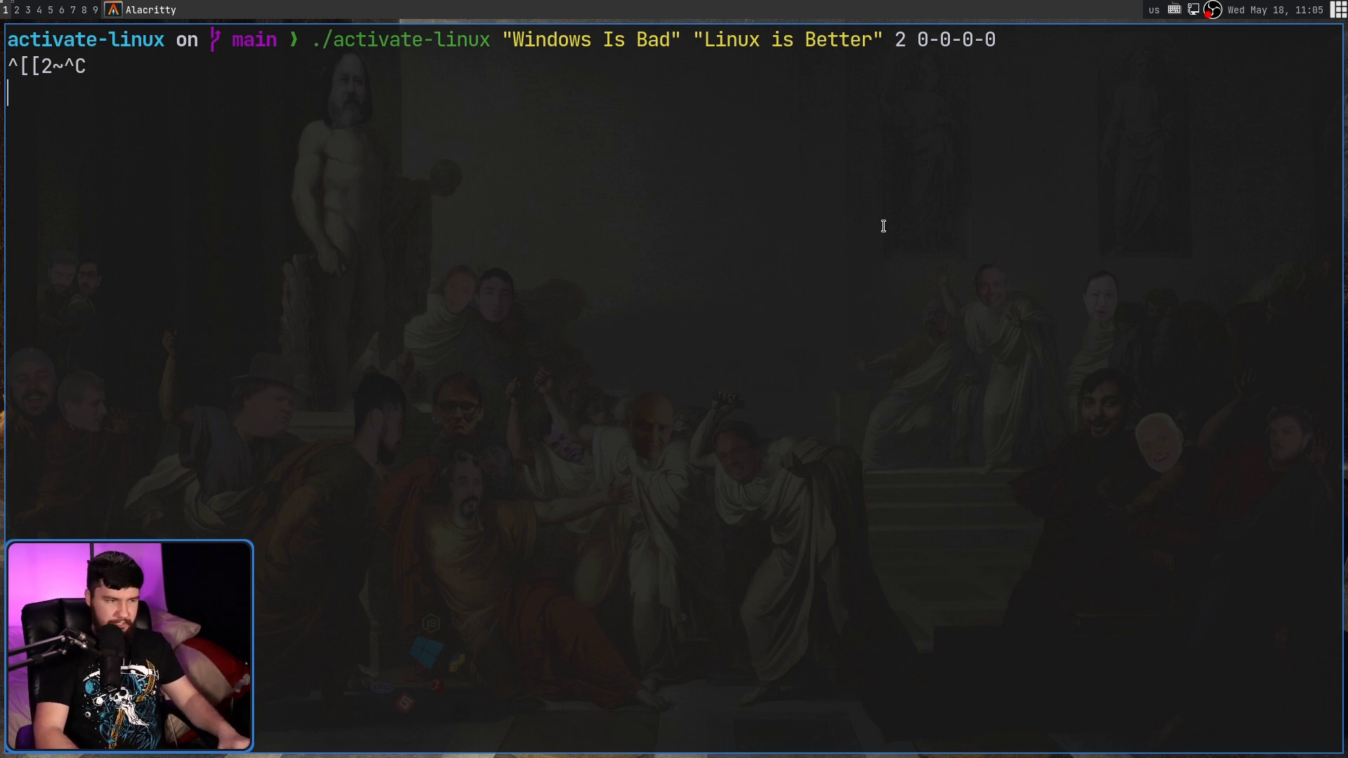
pyautogui.press('Up')
pyautogui.press('Left')
pyautogui.press('Left')
pyautogui.press('Left')
pyautogui.press('Left')
pyautogui.press('Left')
pyautogui.press('Left')
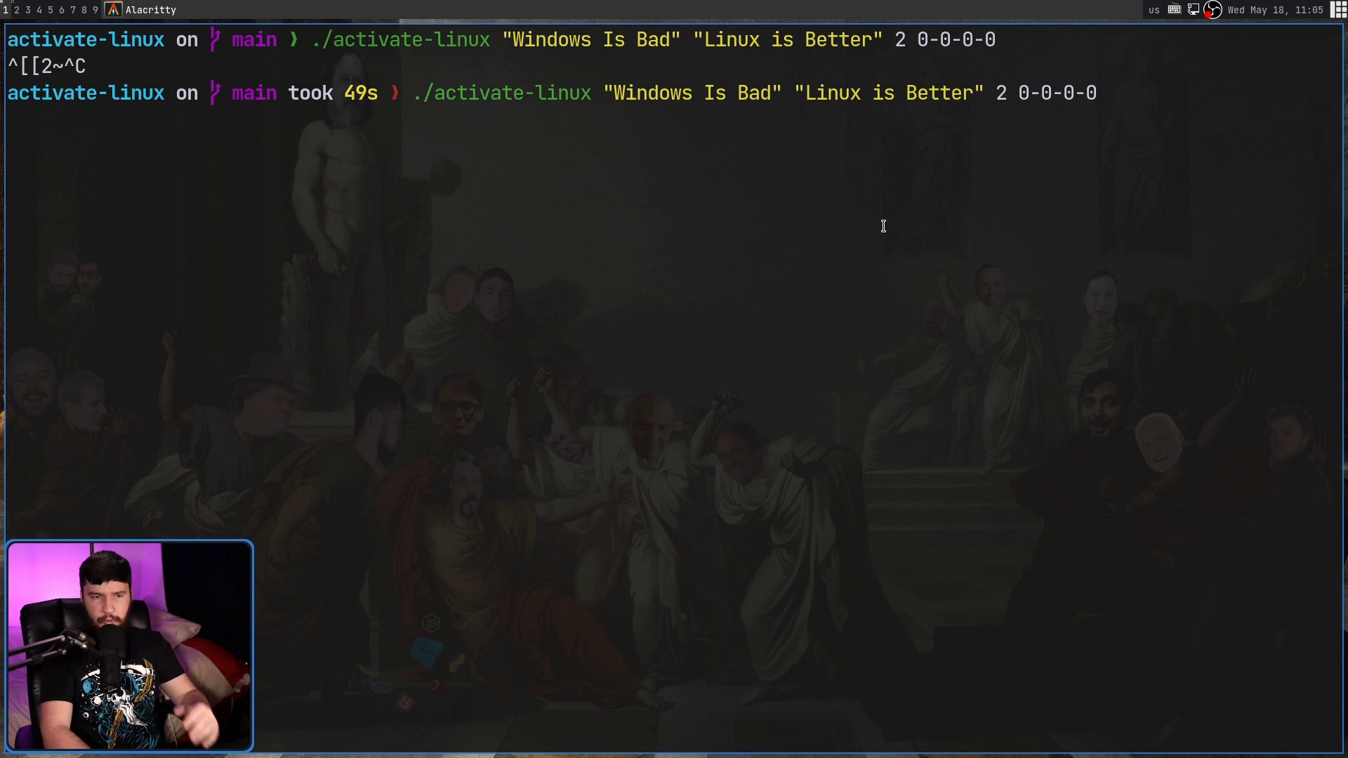
pyautogui.press('BackSpace')
pyautogui.write('0.5')
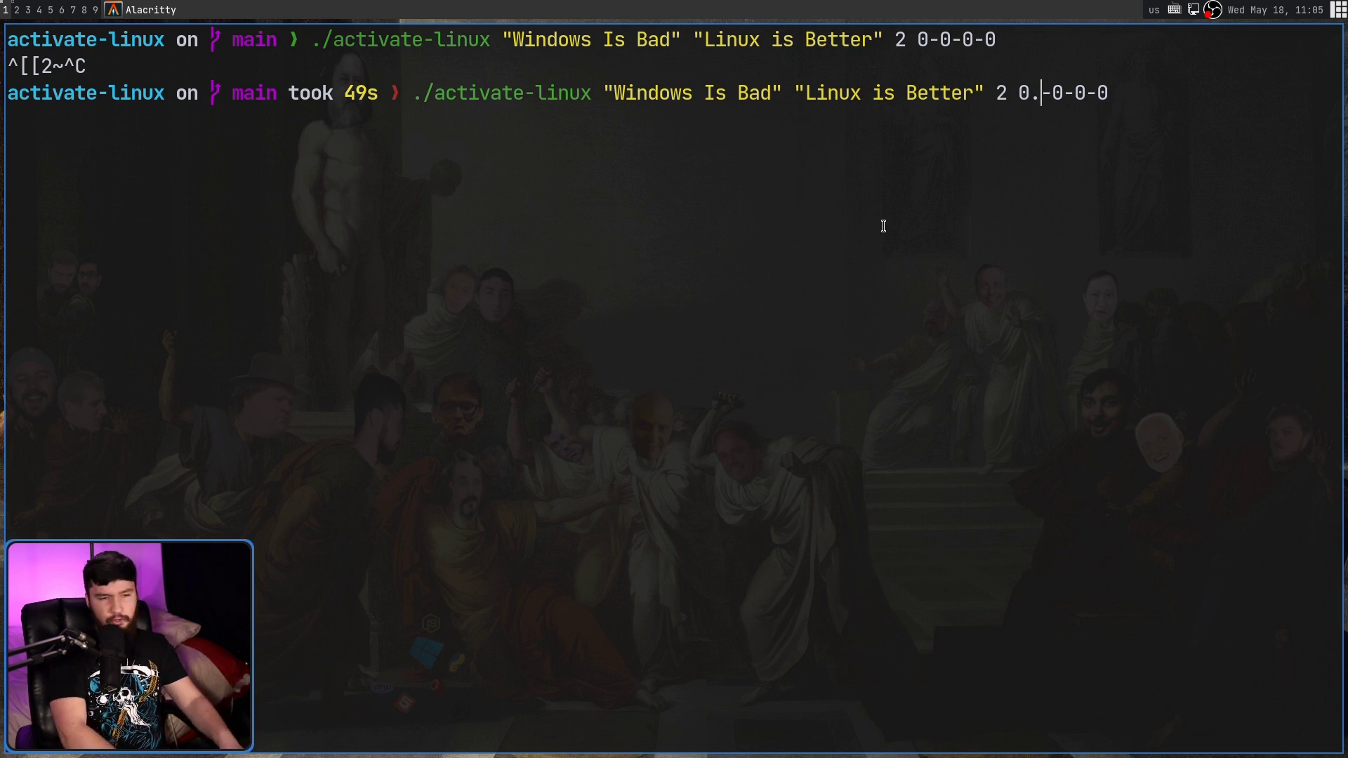
pyautogui.press('Right')
pyautogui.press('Right')
pyautogui.press('BackSpace')
pyautogui.write('0.8')
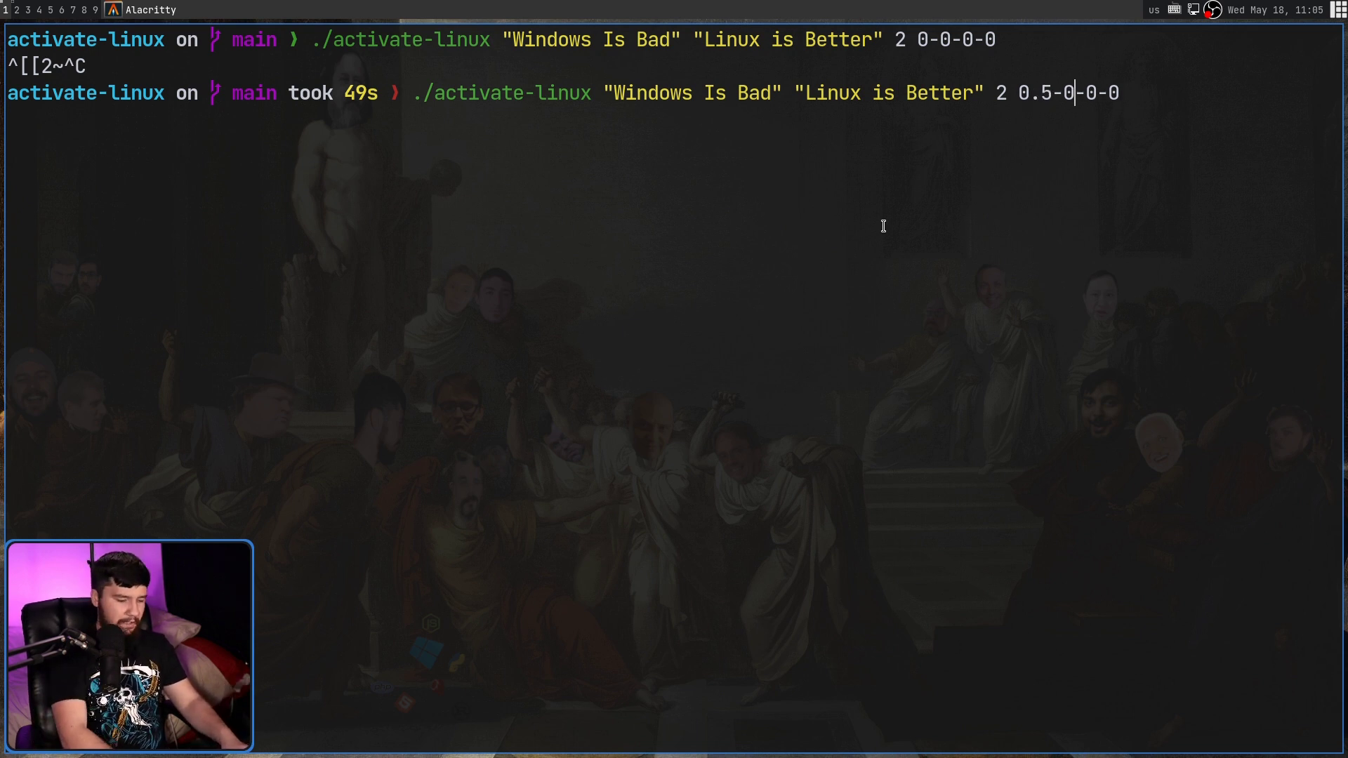
# - Set blue to 0.2 and alpha to 1, then run the green watermark
pyautogui.press('Right')
pyautogui.press('Right')
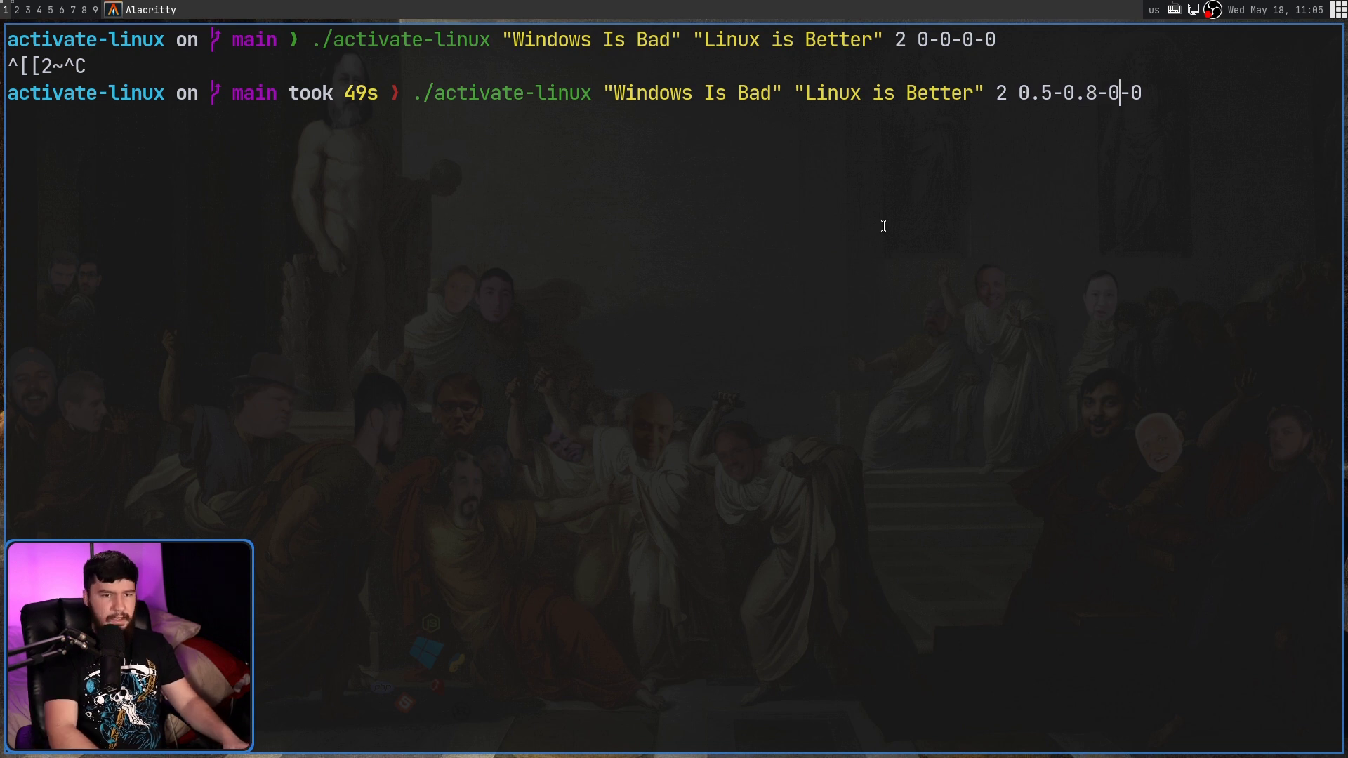
pyautogui.press('BackSpace')
pyautogui.write('0.2')
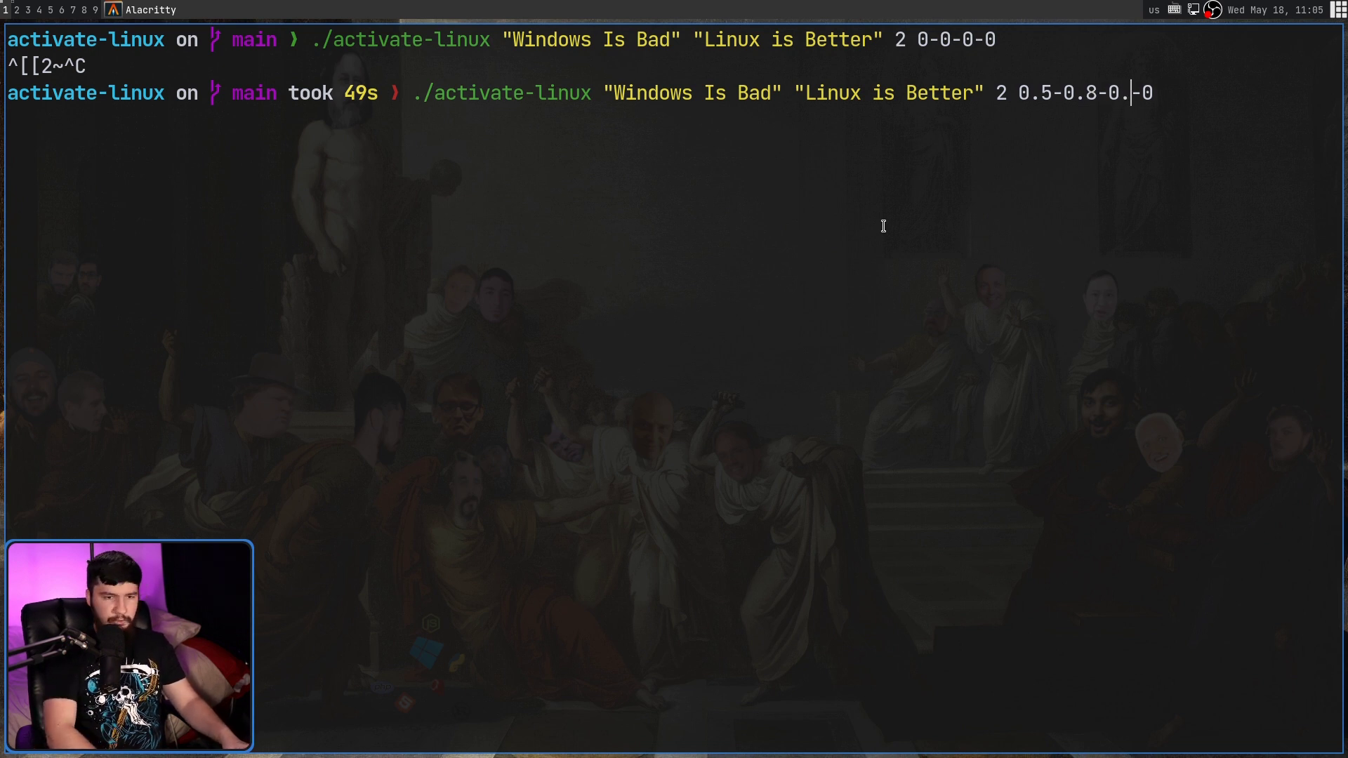
pyautogui.press('Right')
pyautogui.press('Right')
pyautogui.press('BackSpace')
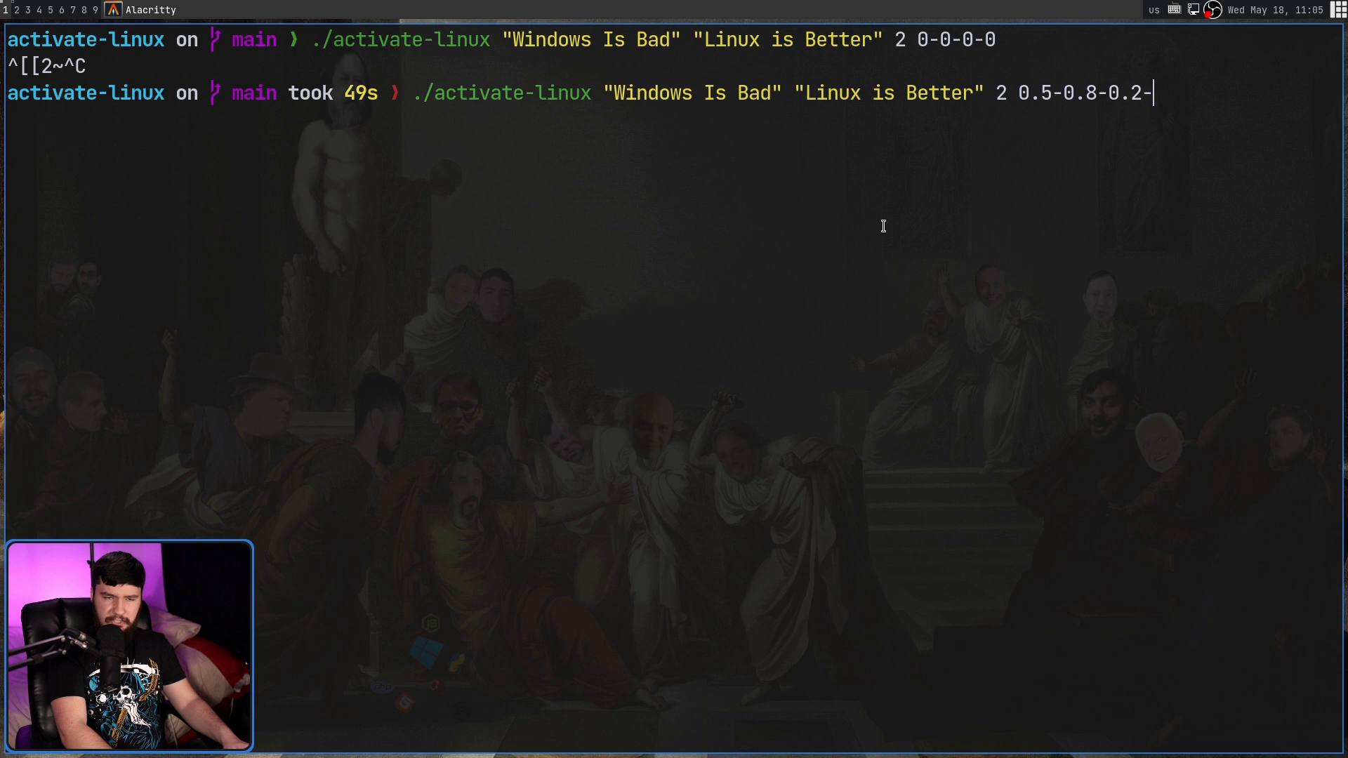
pyautogui.write('1')
pyautogui.press('Return')
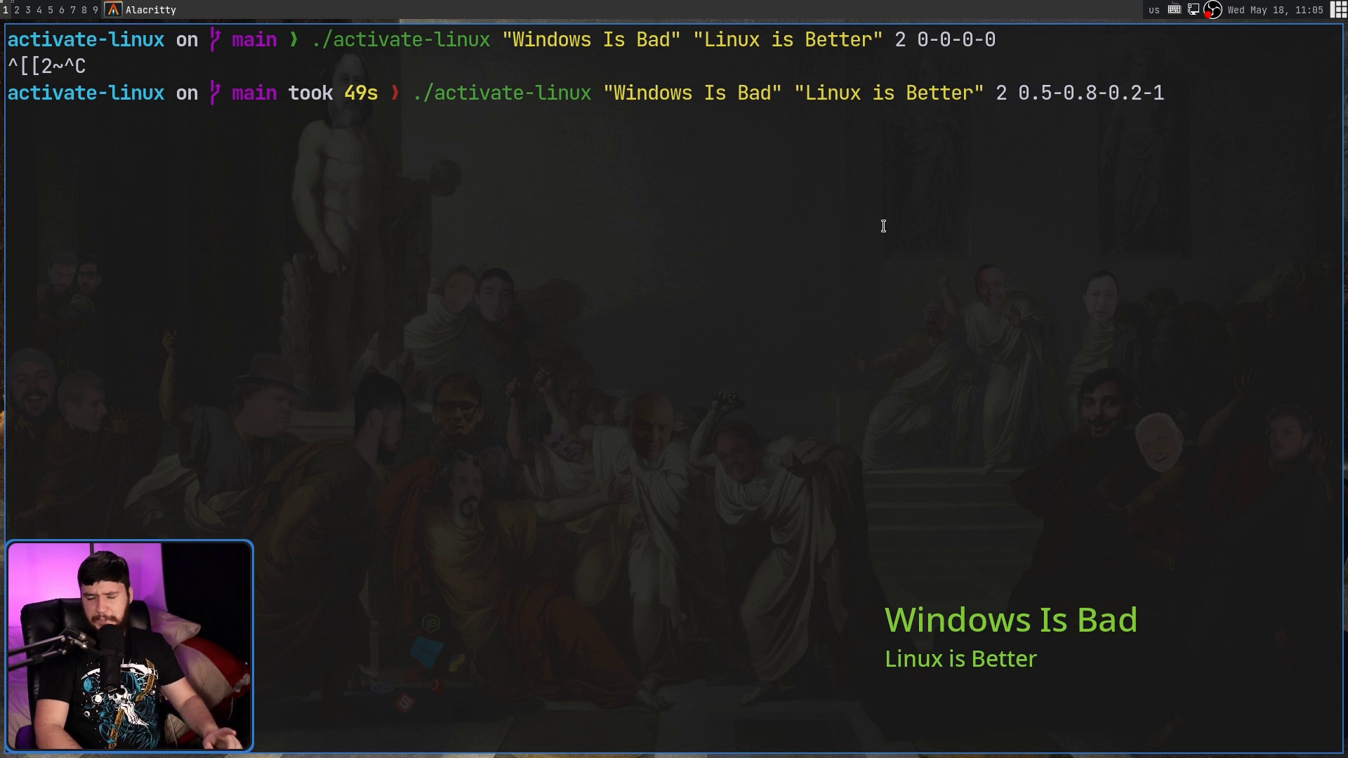
# - Rerun the green watermark with alpha lowered to 0.7 (colour 0.5-0.8-0.2-0.7)
pyautogui.hotkey('ctrl', 'c')
pyautogui.press('Up')
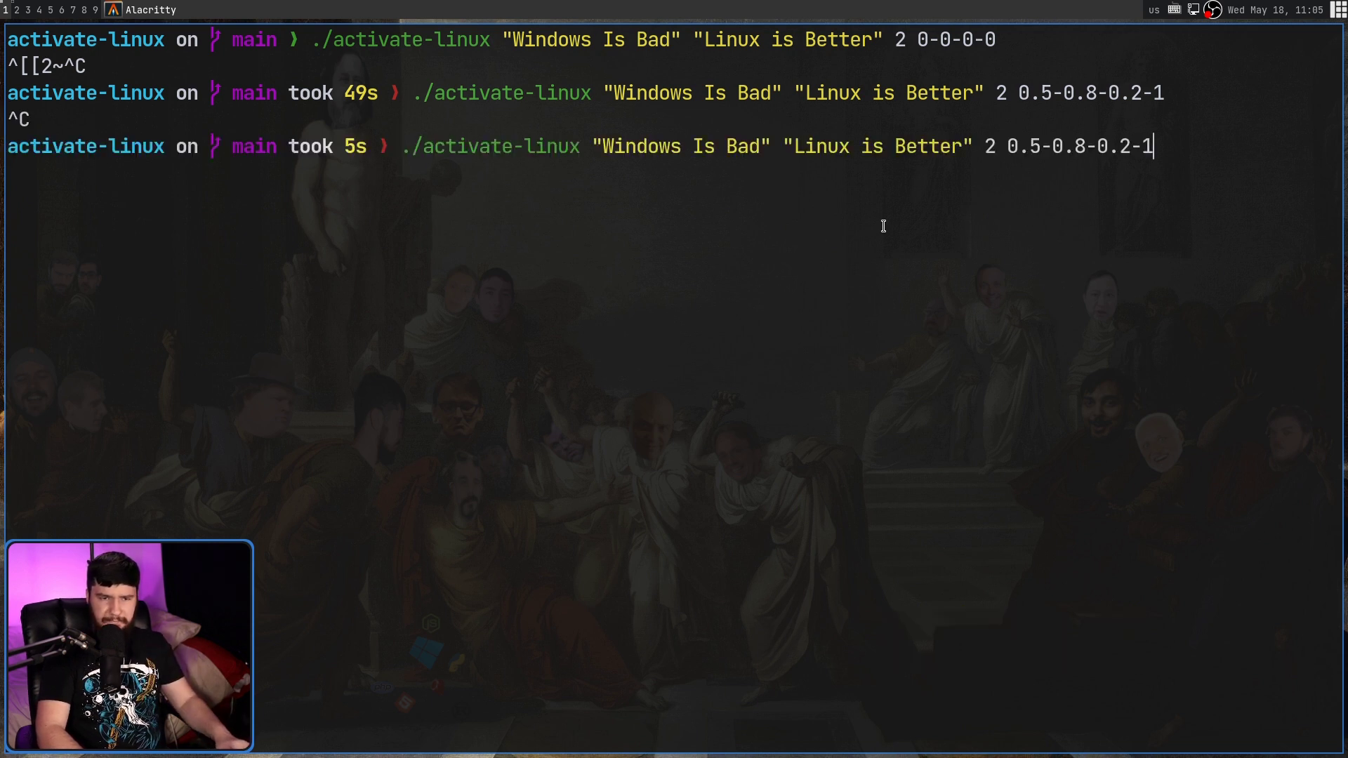
pyautogui.press('BackSpace')
pyautogui.write('0.5')
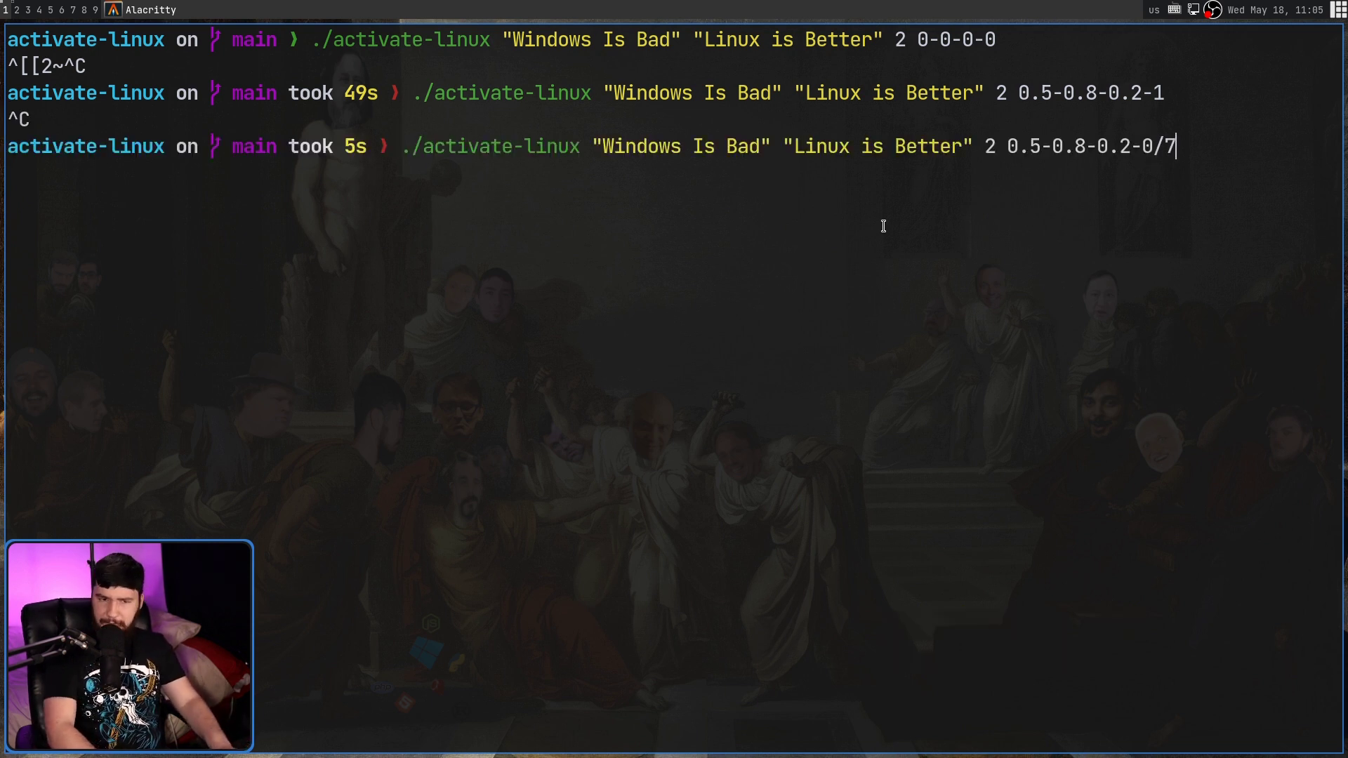
pyautogui.press('BackSpace')
pyautogui.press('BackSpace')
pyautogui.write('.7')
pyautogui.press('Return')
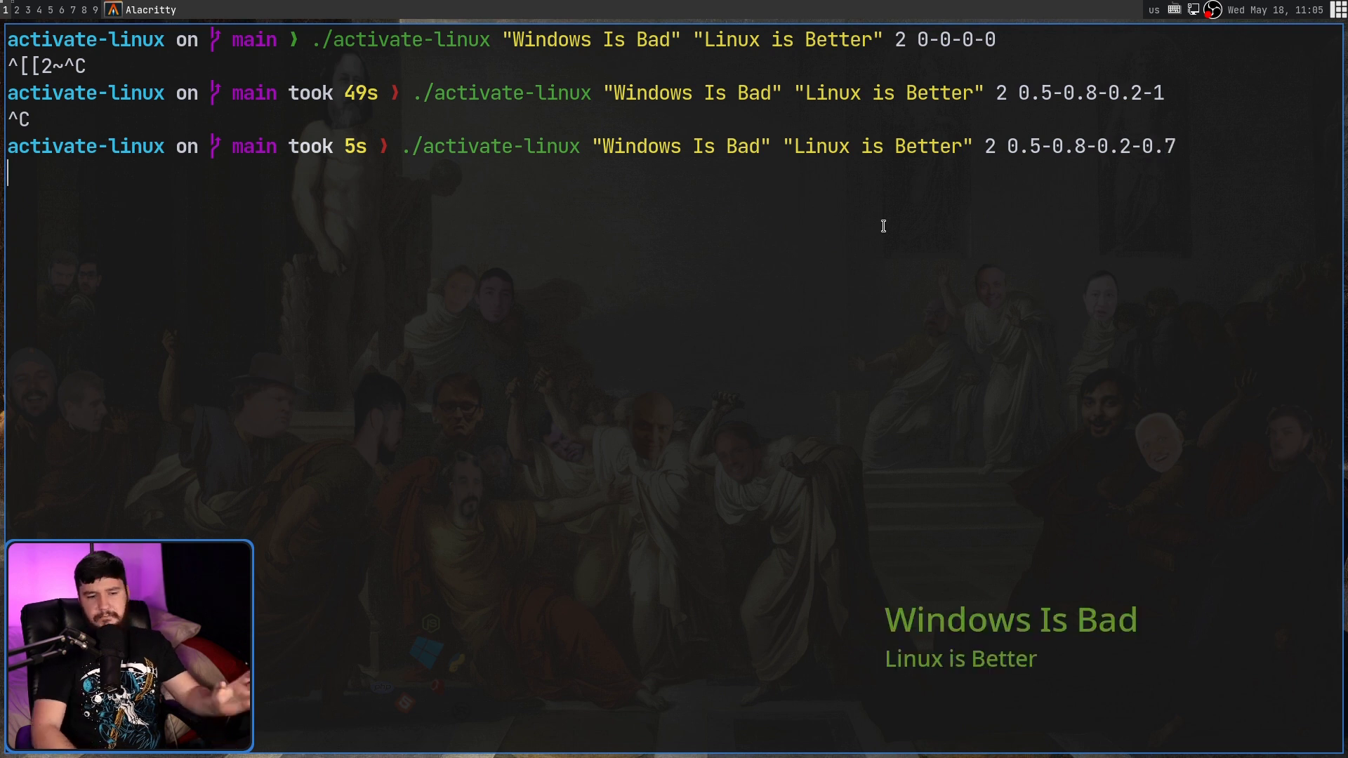
pyautogui.press('Insert')
pyautogui.press('Insert')
pyautogui.press('Insert')
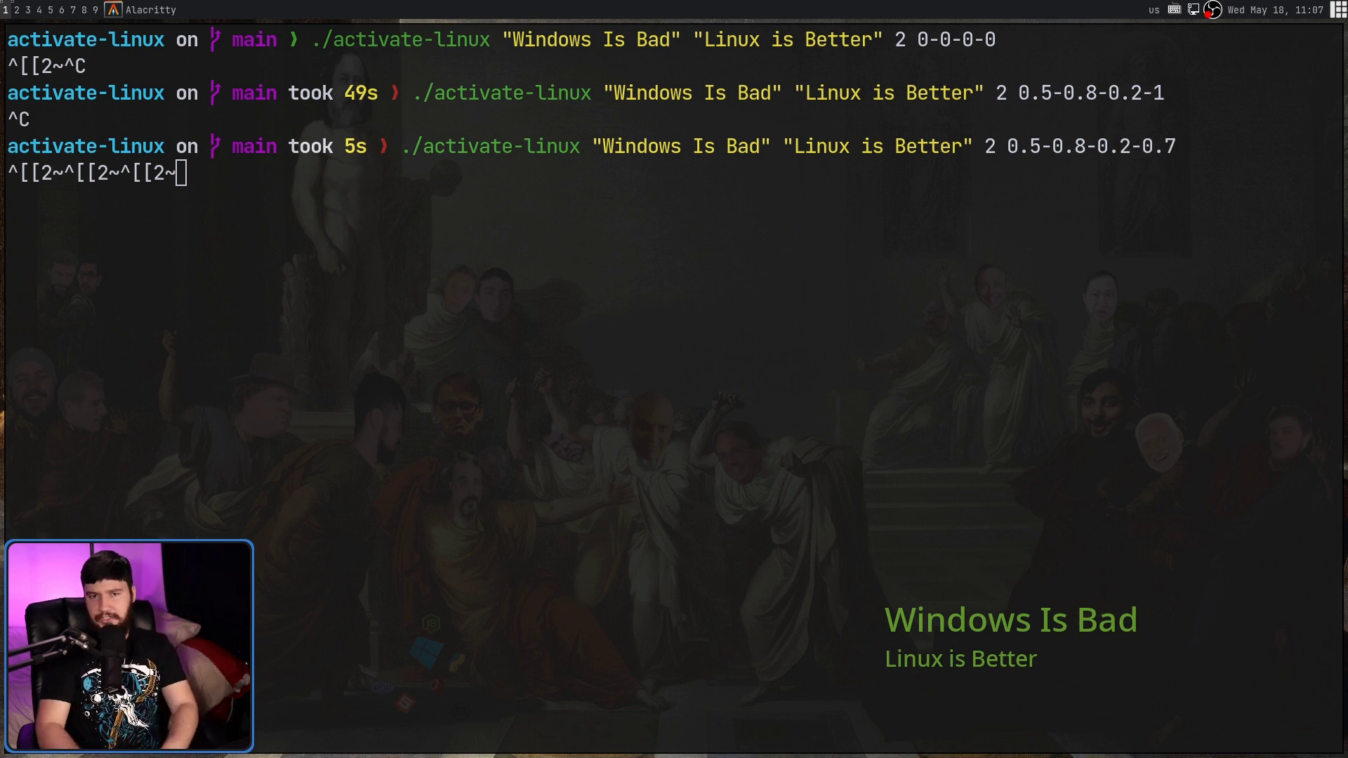
pyautogui.moveTo(1177, 147); pyautogui.dragTo(1010, 139)
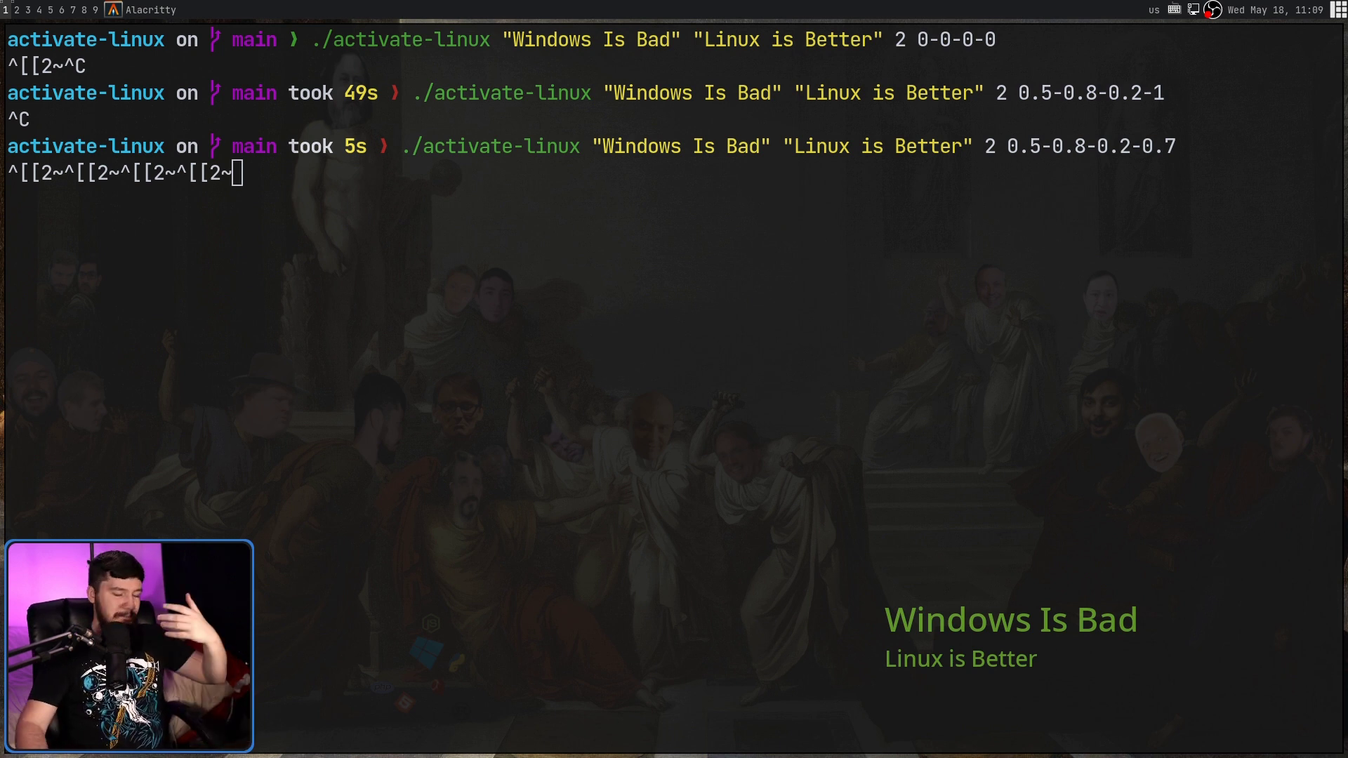
pyautogui.click(184, 188)
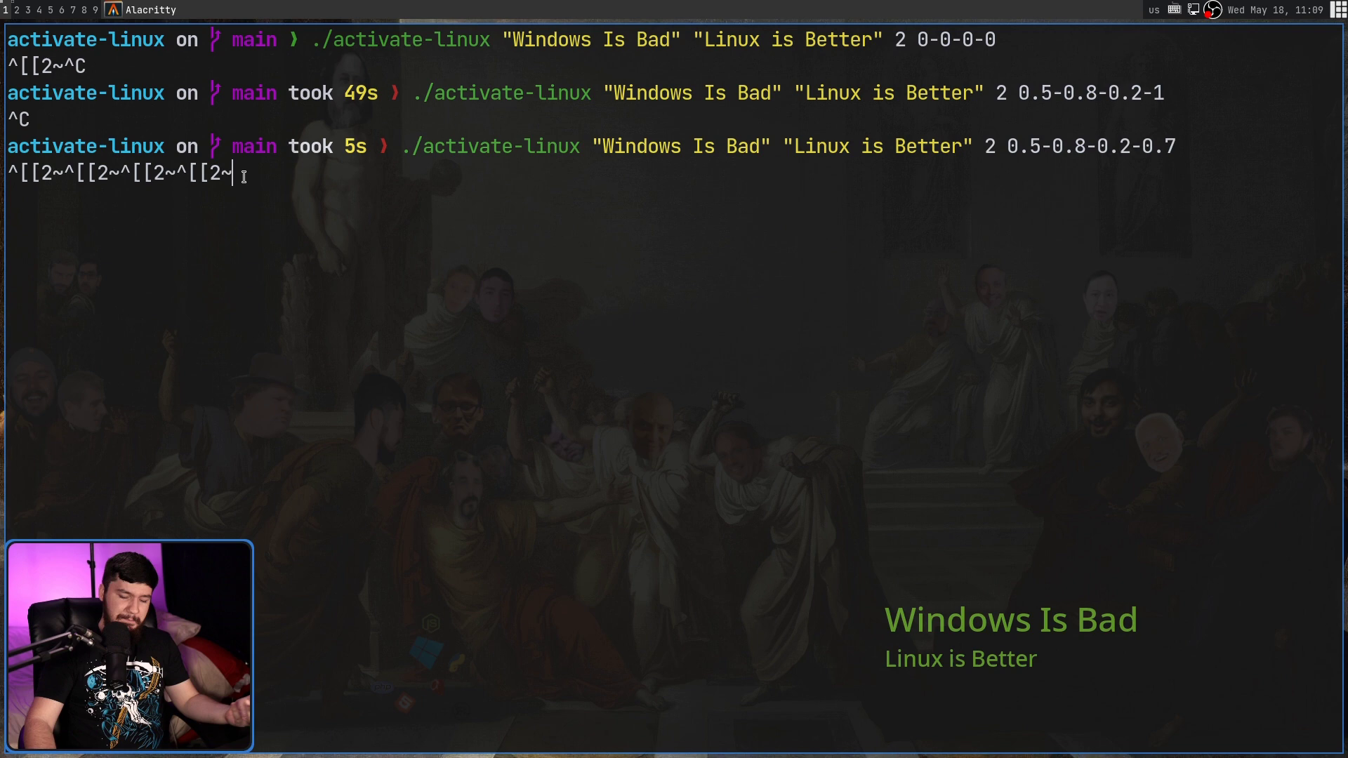
# - Switch to workspace 2 and scroll through the activate-linux GitHub README in Brave
pyautogui.press('pageup')
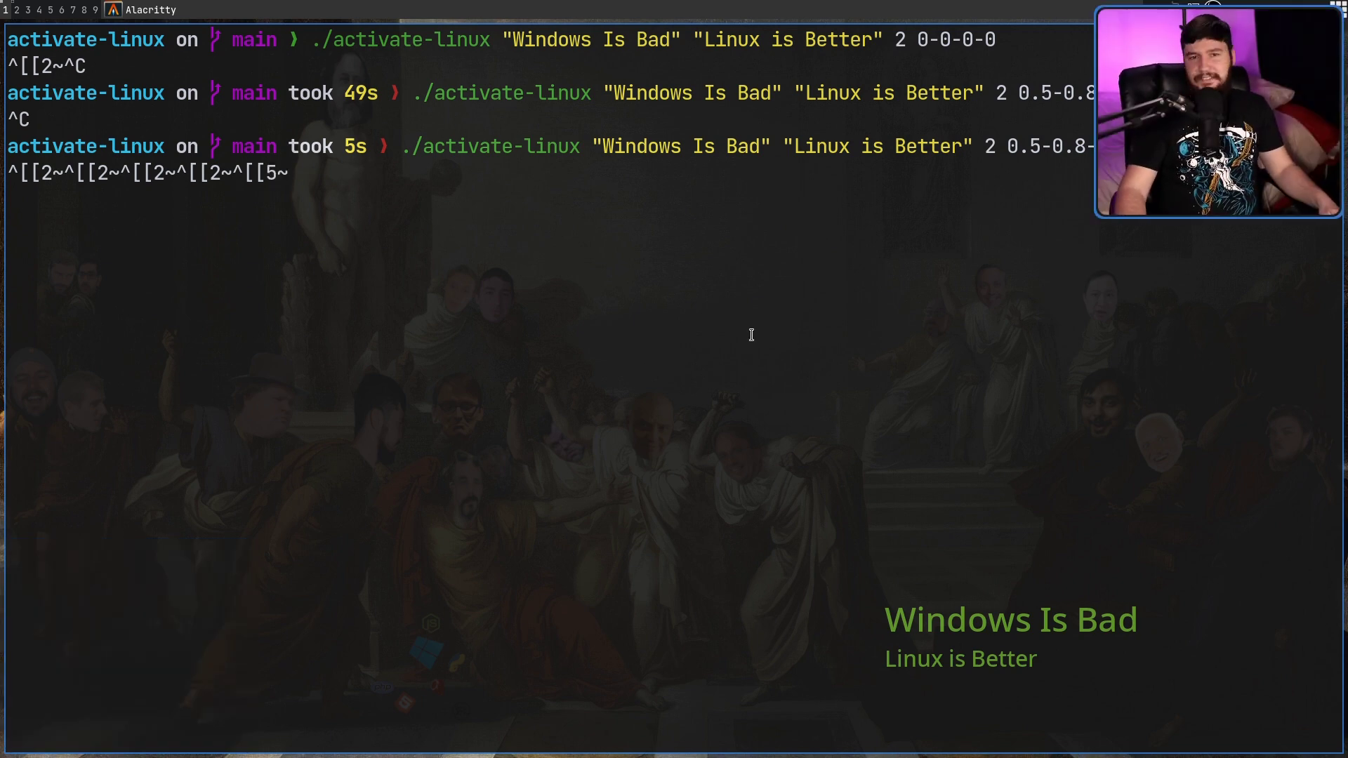
pyautogui.press('super+2')
pyautogui.scroll(-8, 931, 373)
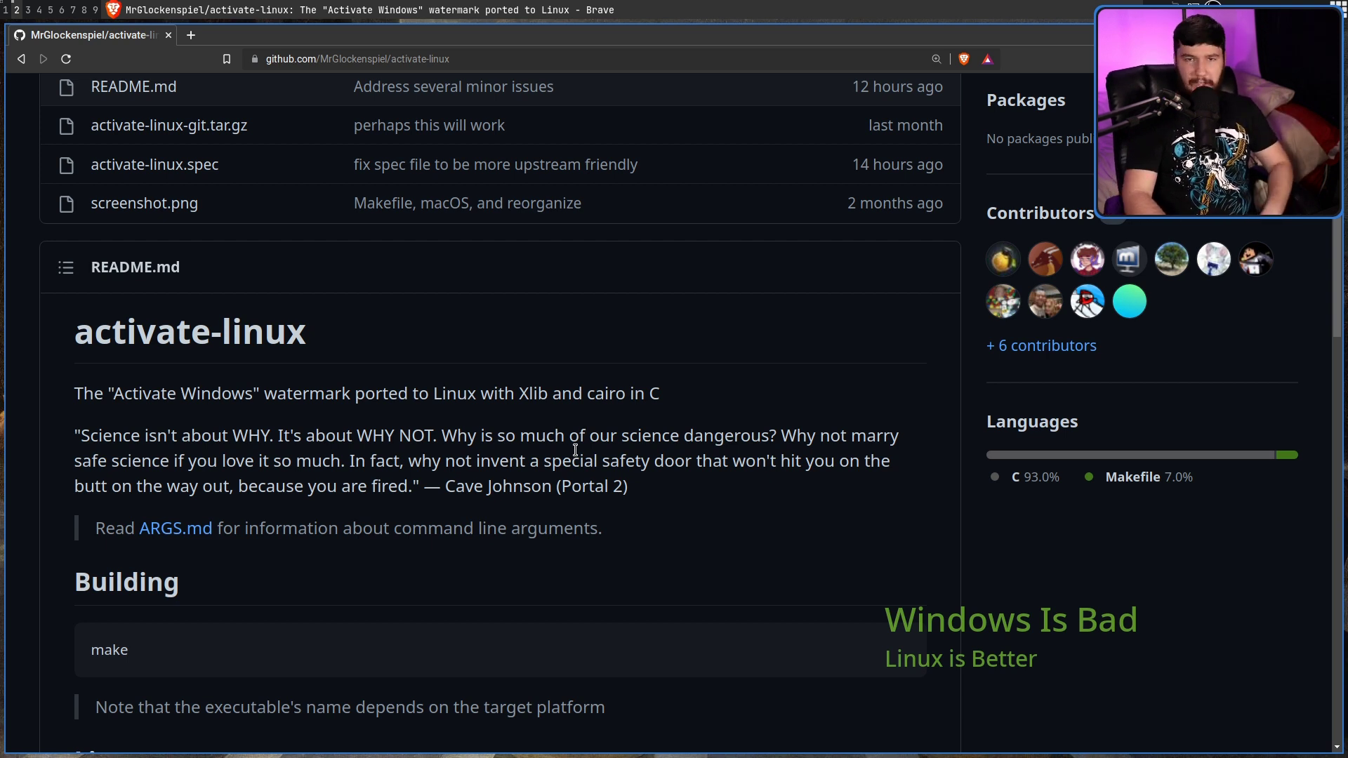
pyautogui.scroll(1, 576, 450)
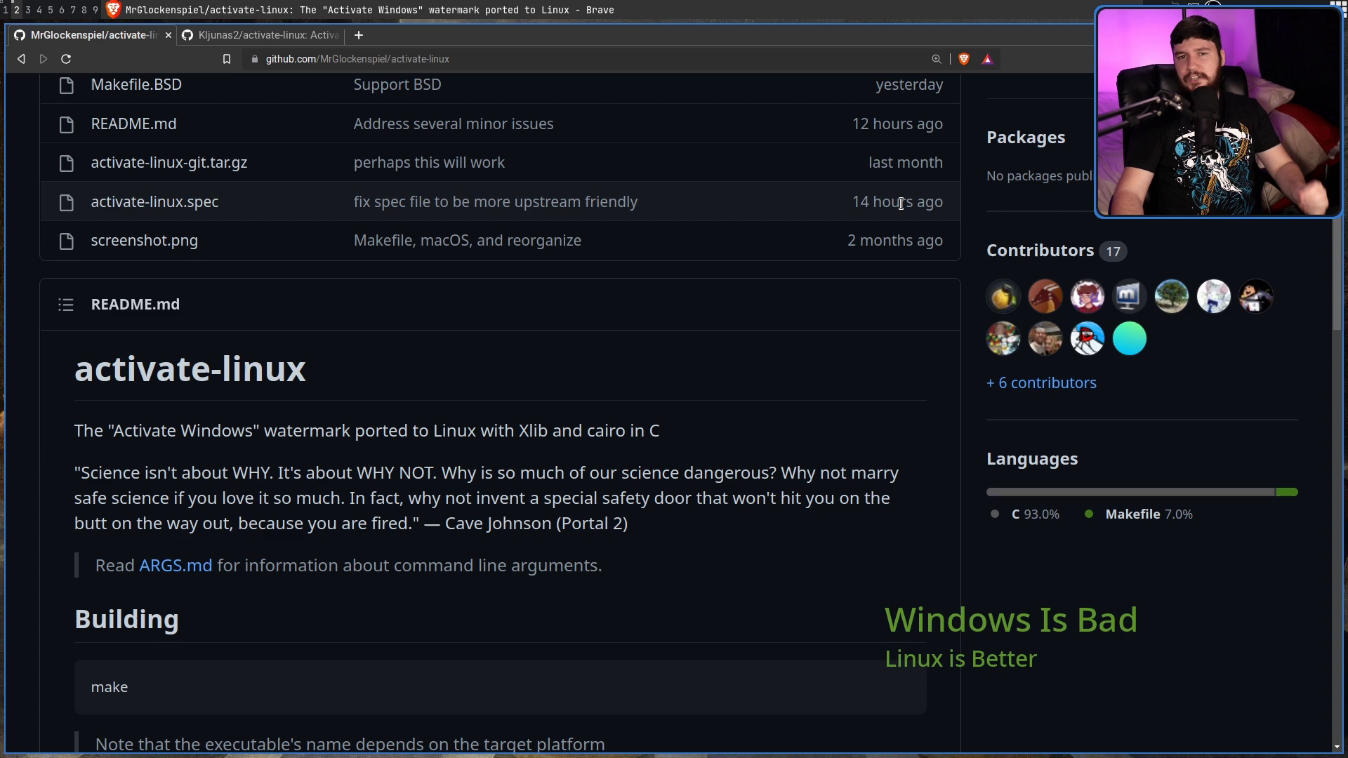
pyautogui.scroll(-10, 900, 203)
# - Open the README's 'this port of the project' Wayland link in a new tab
pyautogui.scroll(-8, 843, 232)
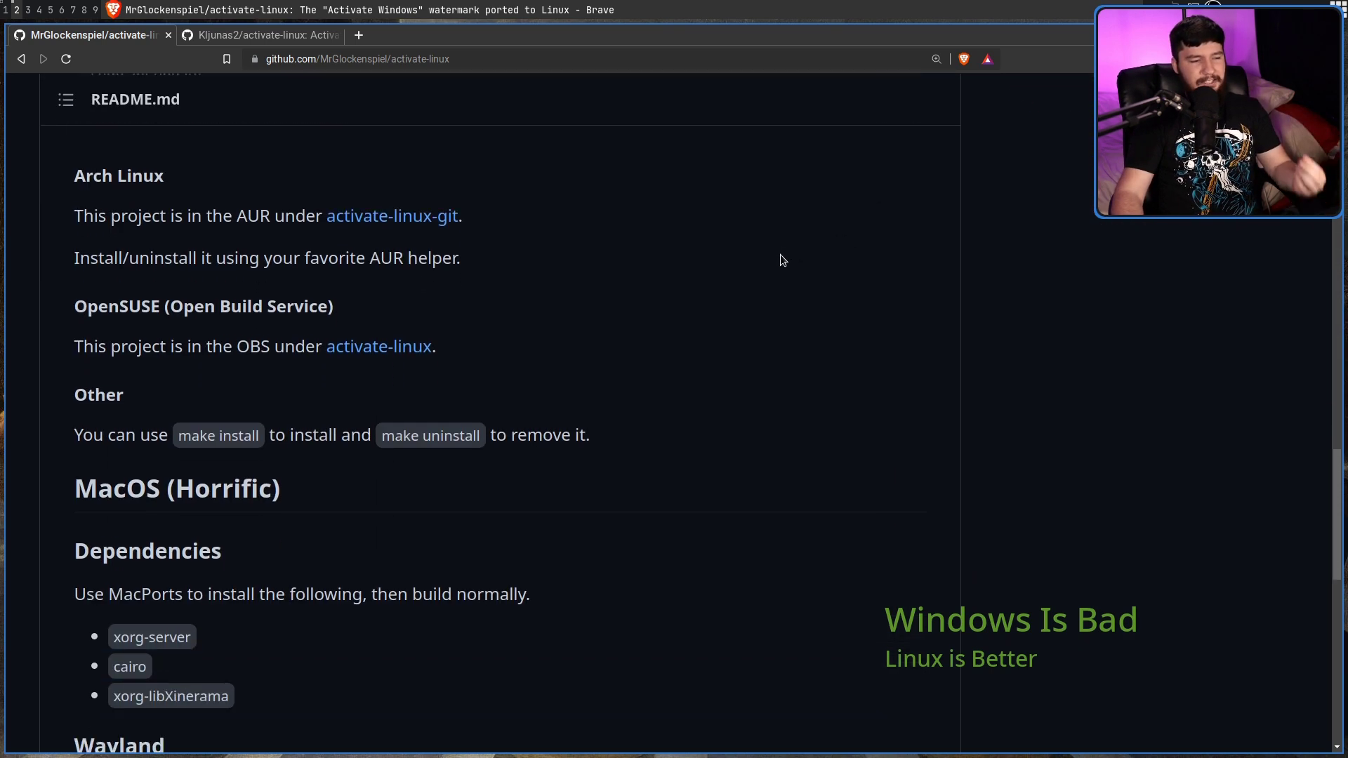
pyautogui.rightClick(736, 559)
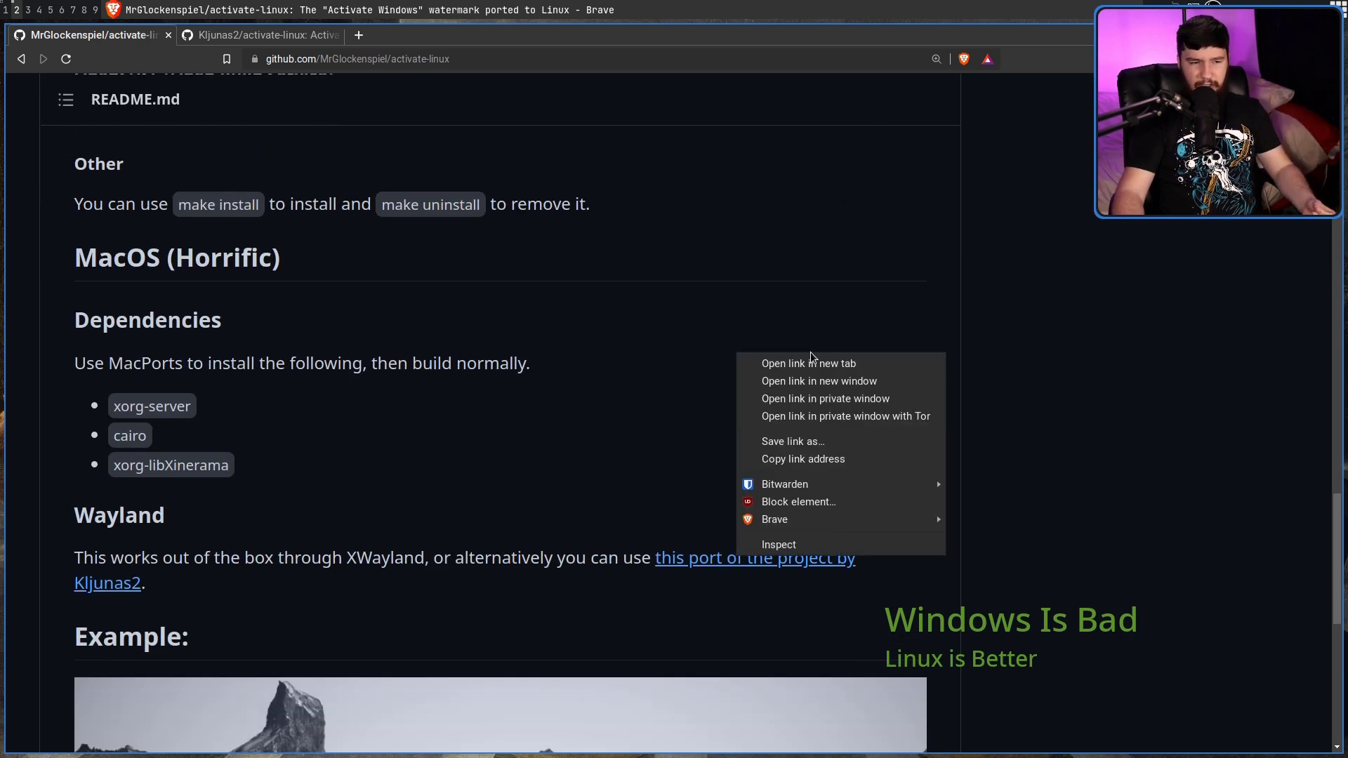
pyautogui.press('Escape')
pyautogui.rightClick(801, 560)
pyautogui.click(823, 566)
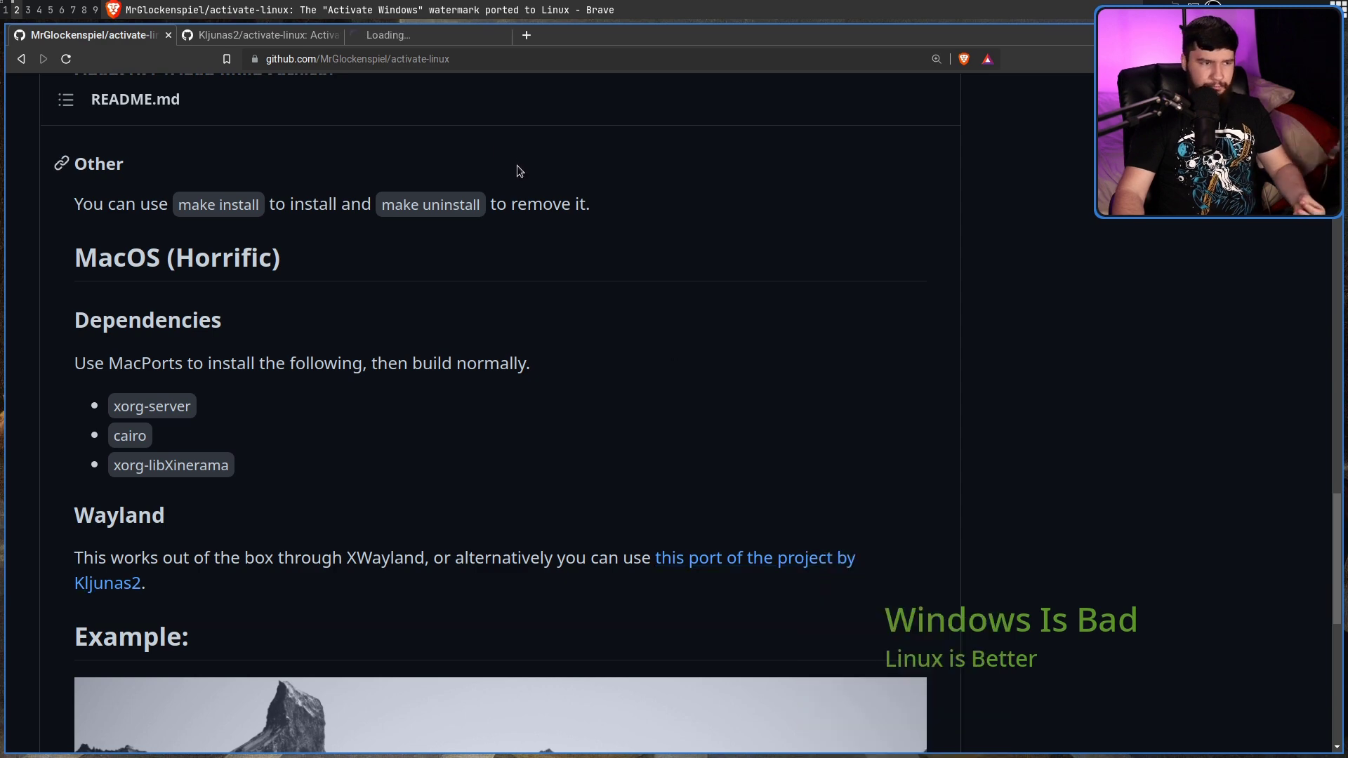
# - Browse the activate-linux for Wayland repository, then return to the original README tab
pyautogui.click(418, 39)
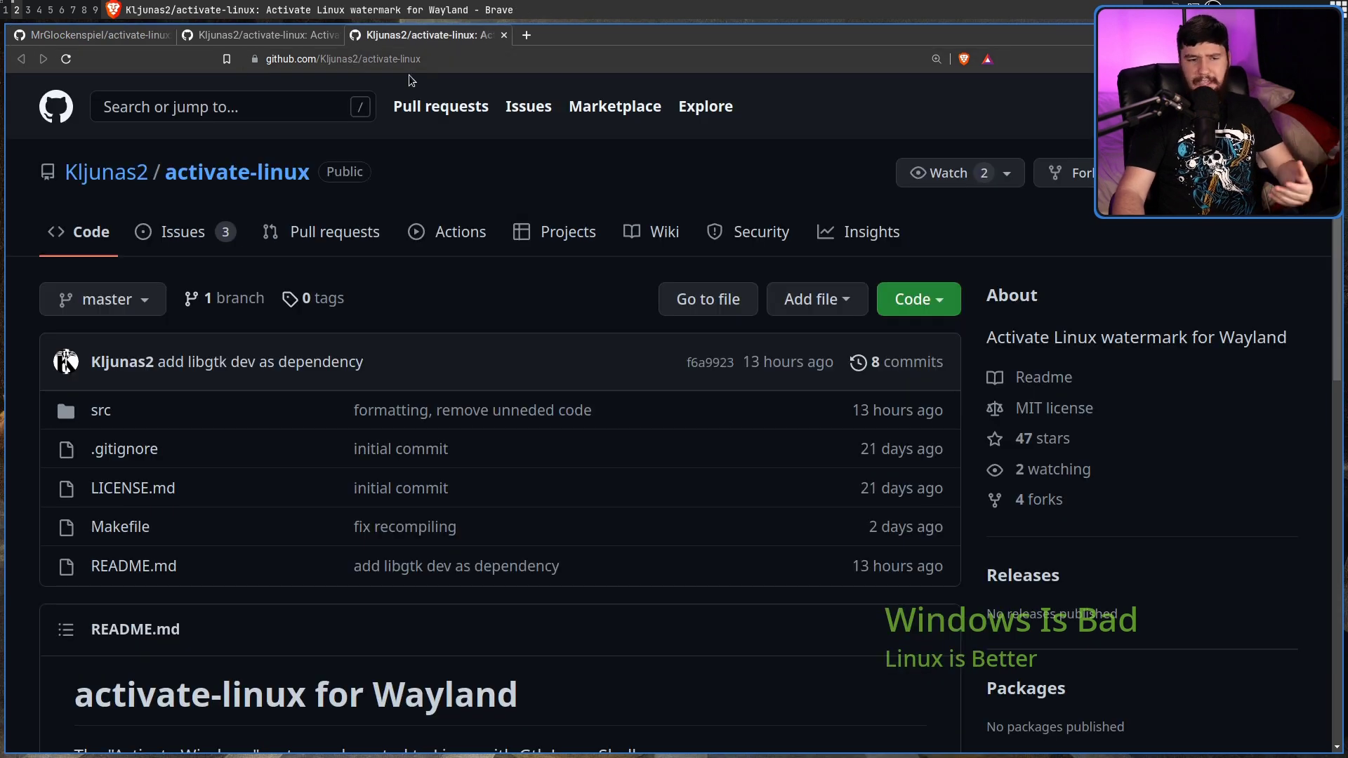
pyautogui.scroll(-6, 581, 228)
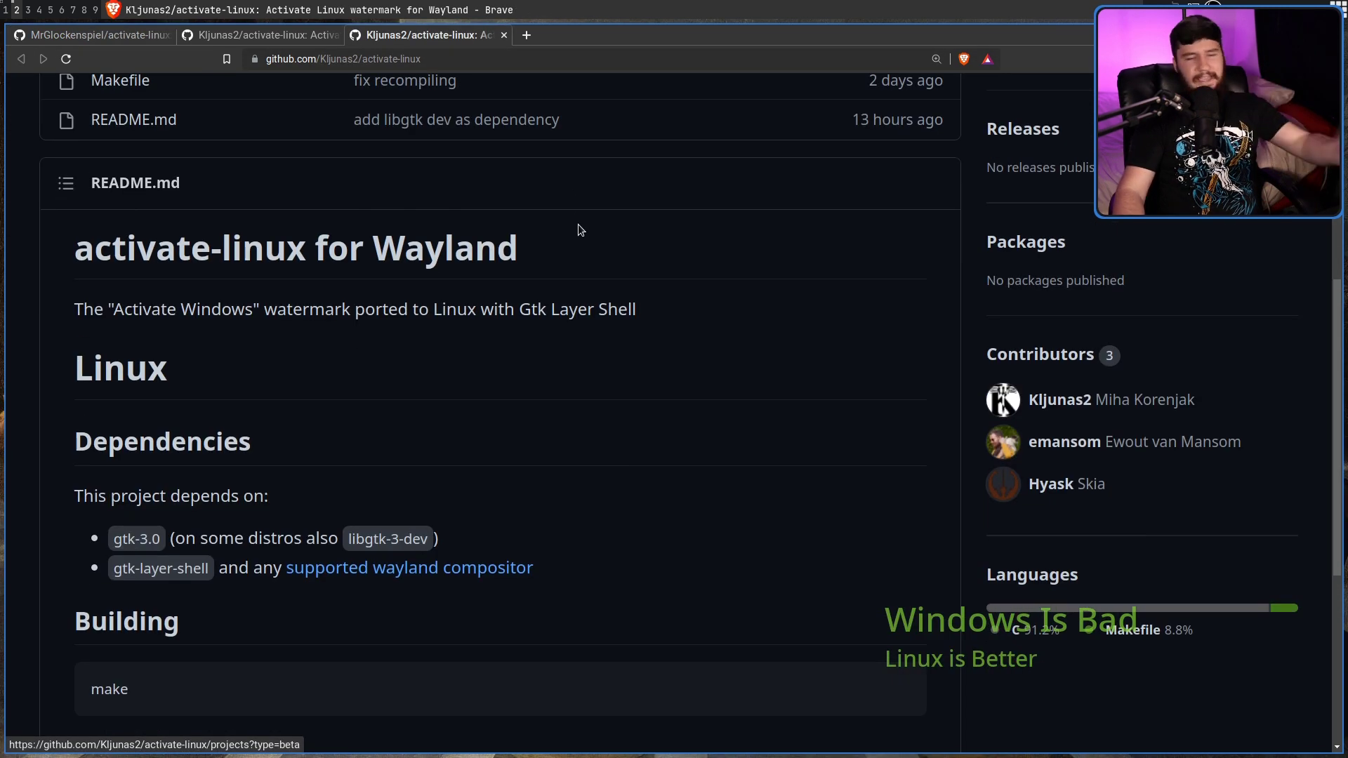
pyautogui.hotkey('ctrl', '1')
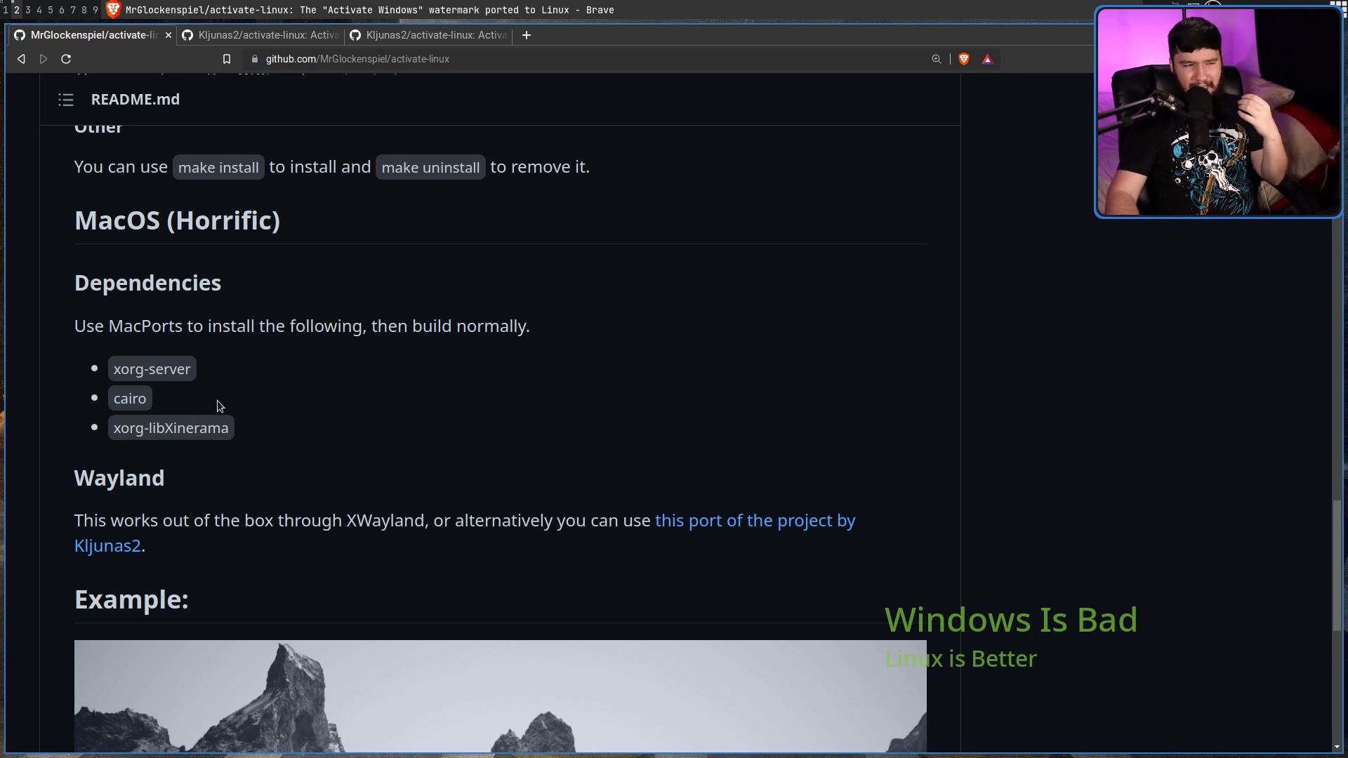
pyautogui.moveTo(227, 430); pyautogui.dragTo(92, 362)
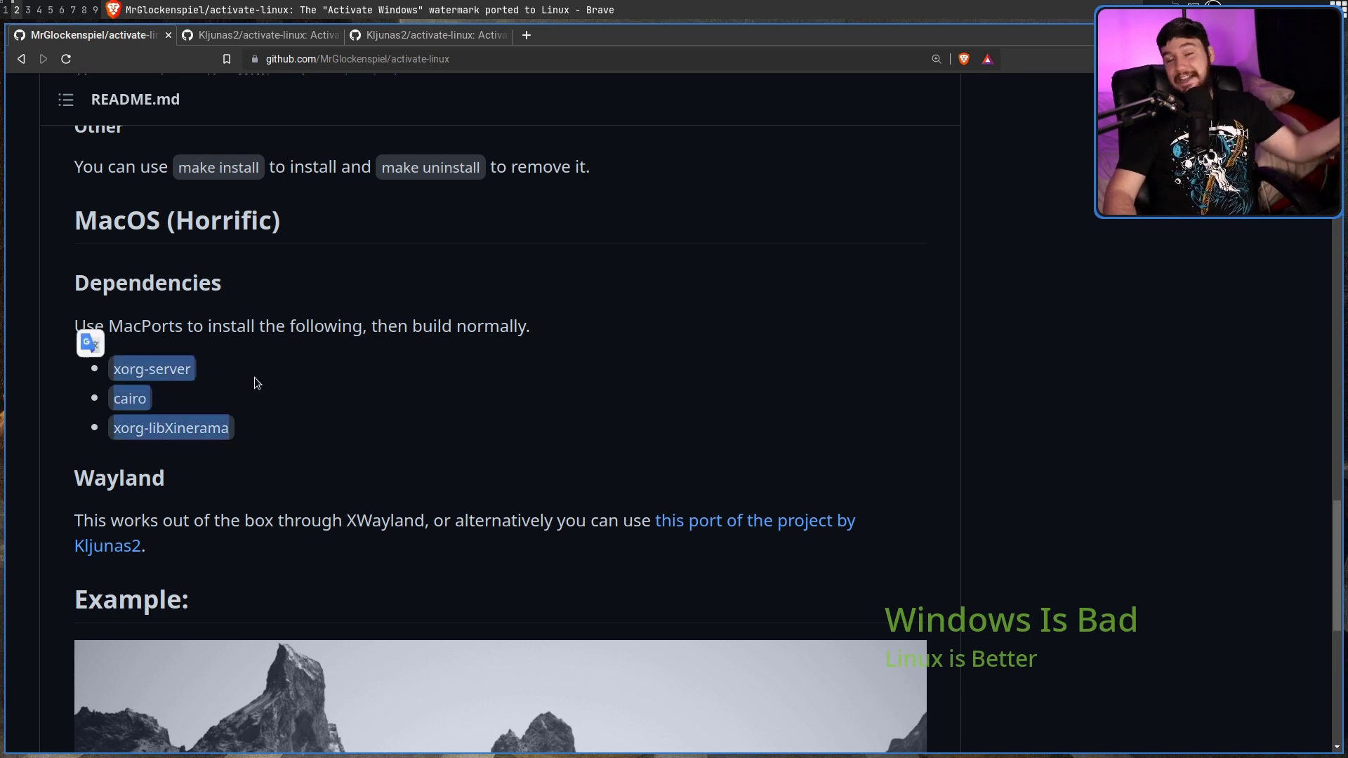
pyautogui.click(537, 356)
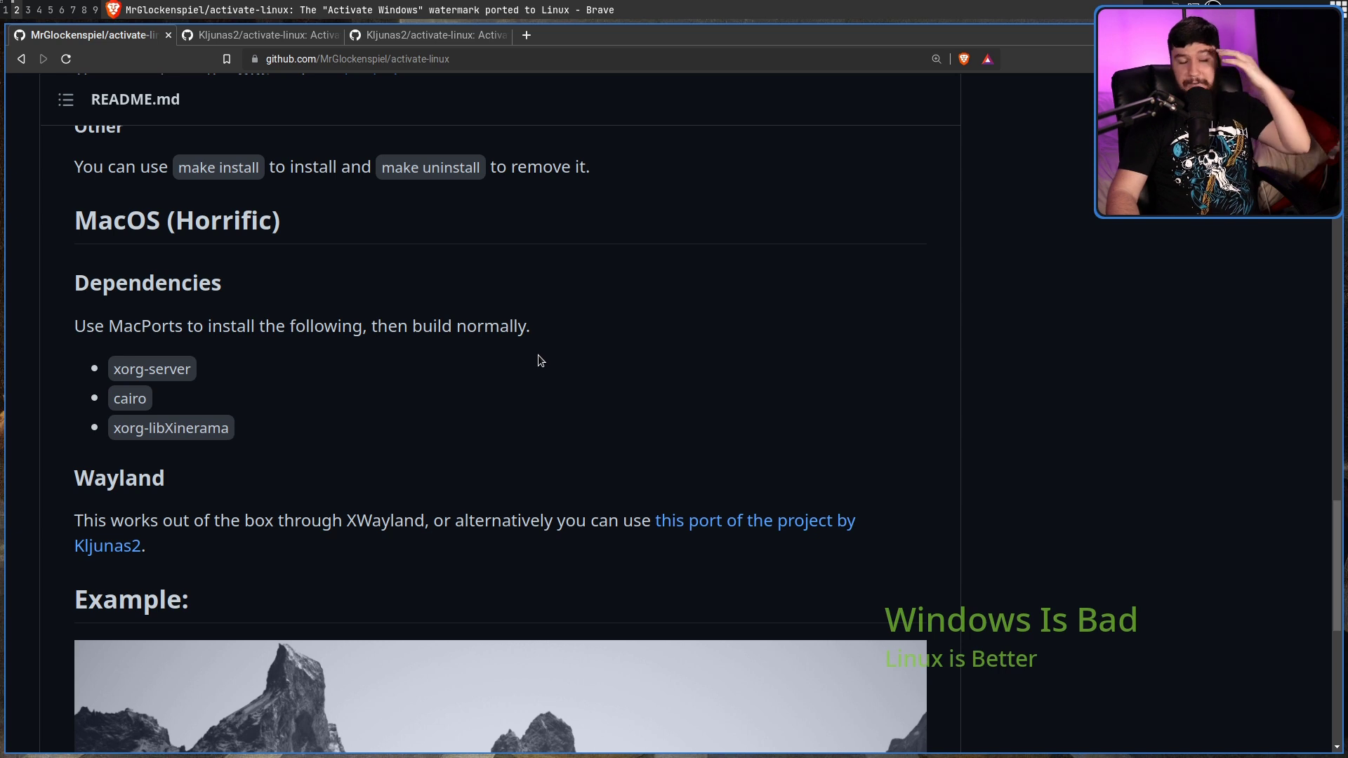
pyautogui.scroll(10, 539, 356)
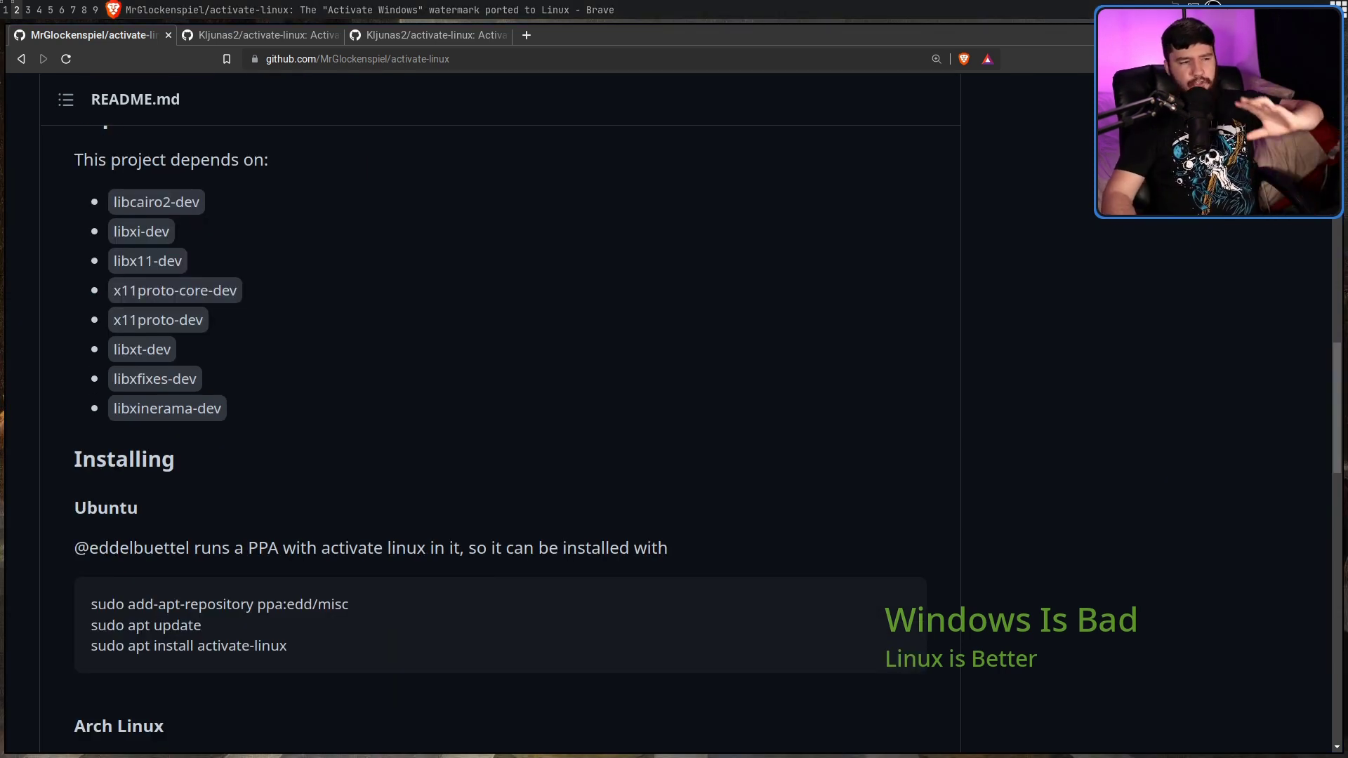
pyautogui.moveTo(234, 410); pyautogui.dragTo(103, 208)
pyautogui.click(216, 337)
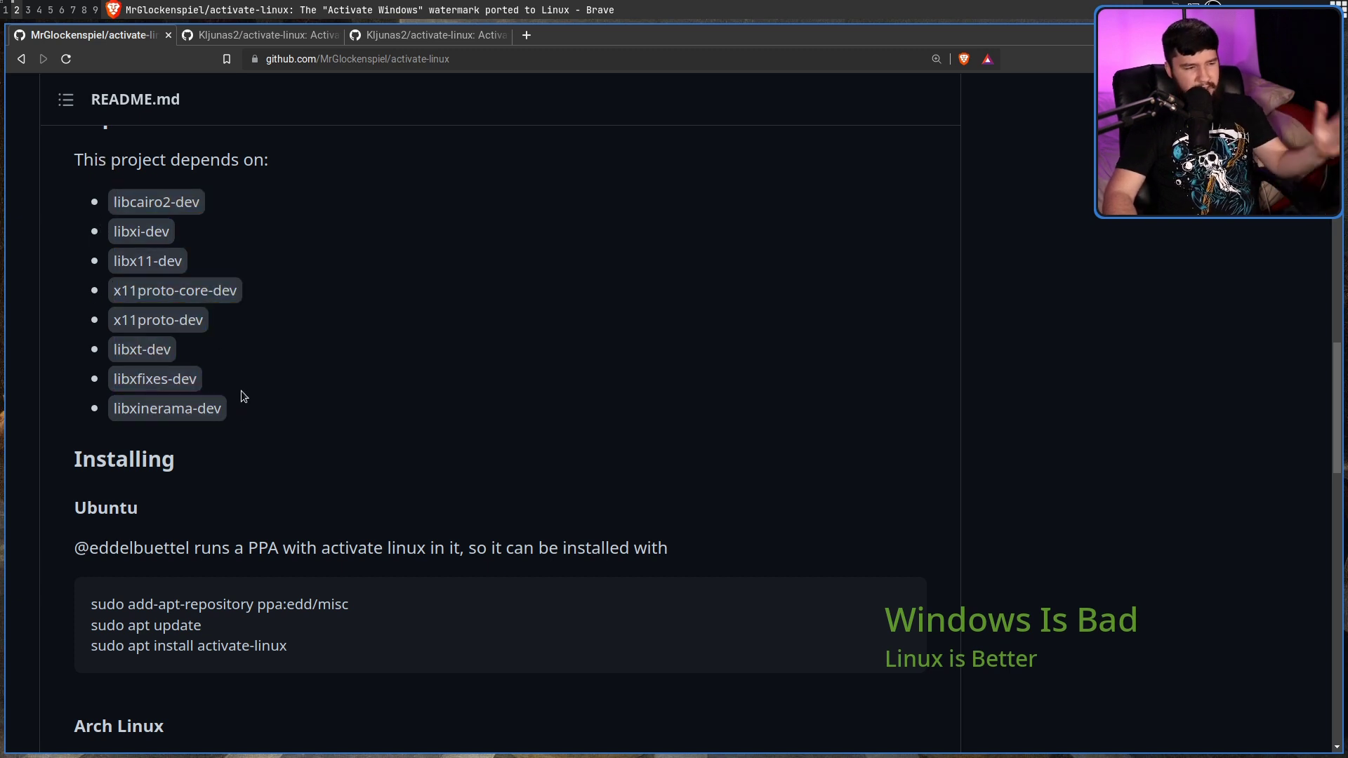
pyautogui.moveTo(241, 391); pyautogui.dragTo(103, 208)
pyautogui.scroll(-2, 382, 349)
pyautogui.click(382, 348)
pyautogui.scroll(-3, 382, 349)
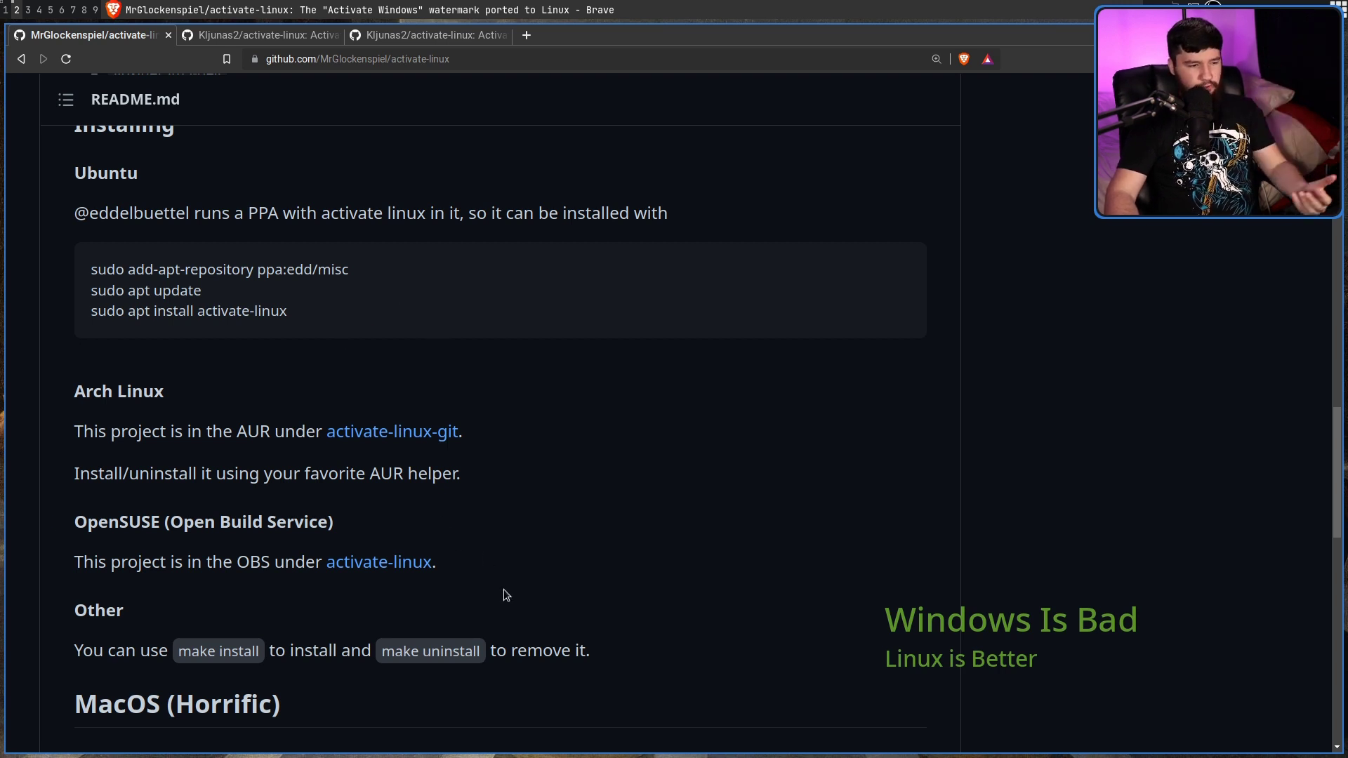
pyautogui.scroll(-3, 507, 573)
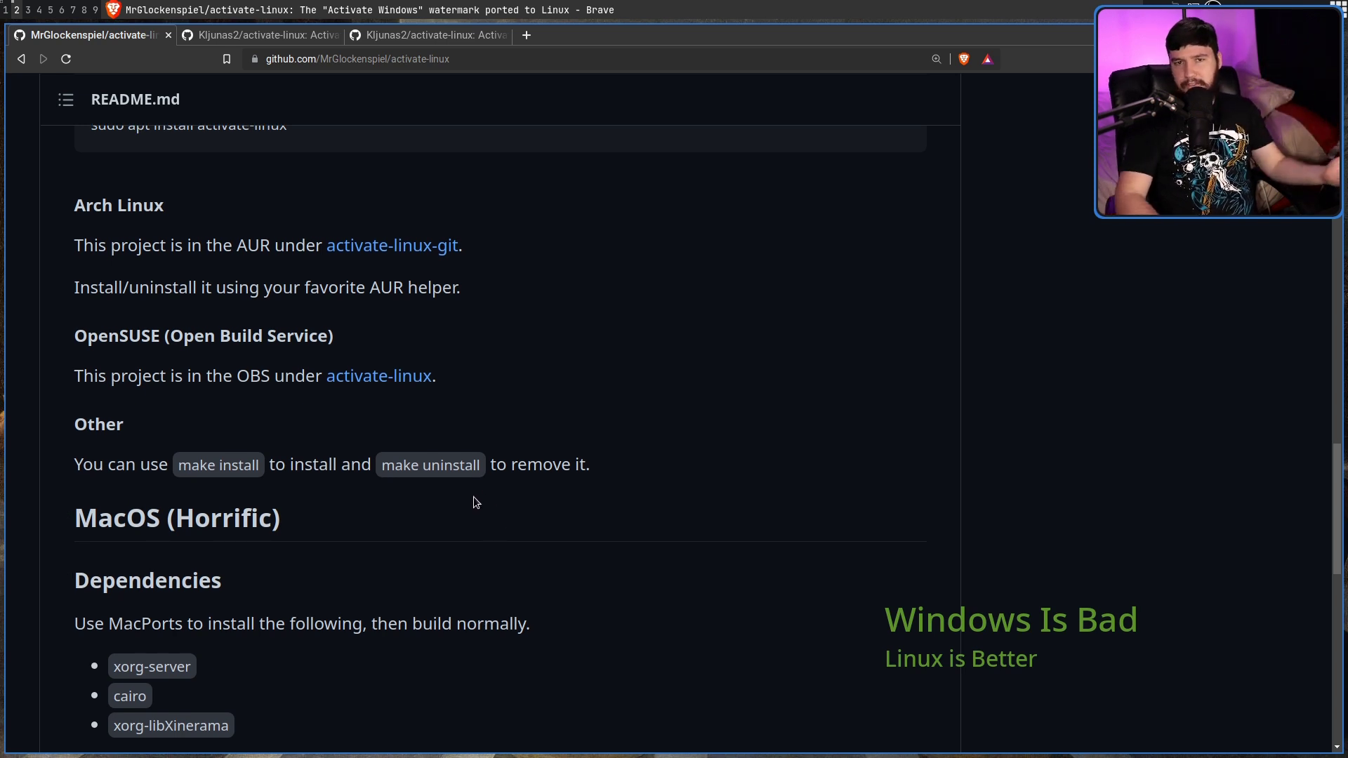
pyautogui.scroll(2, 474, 501)
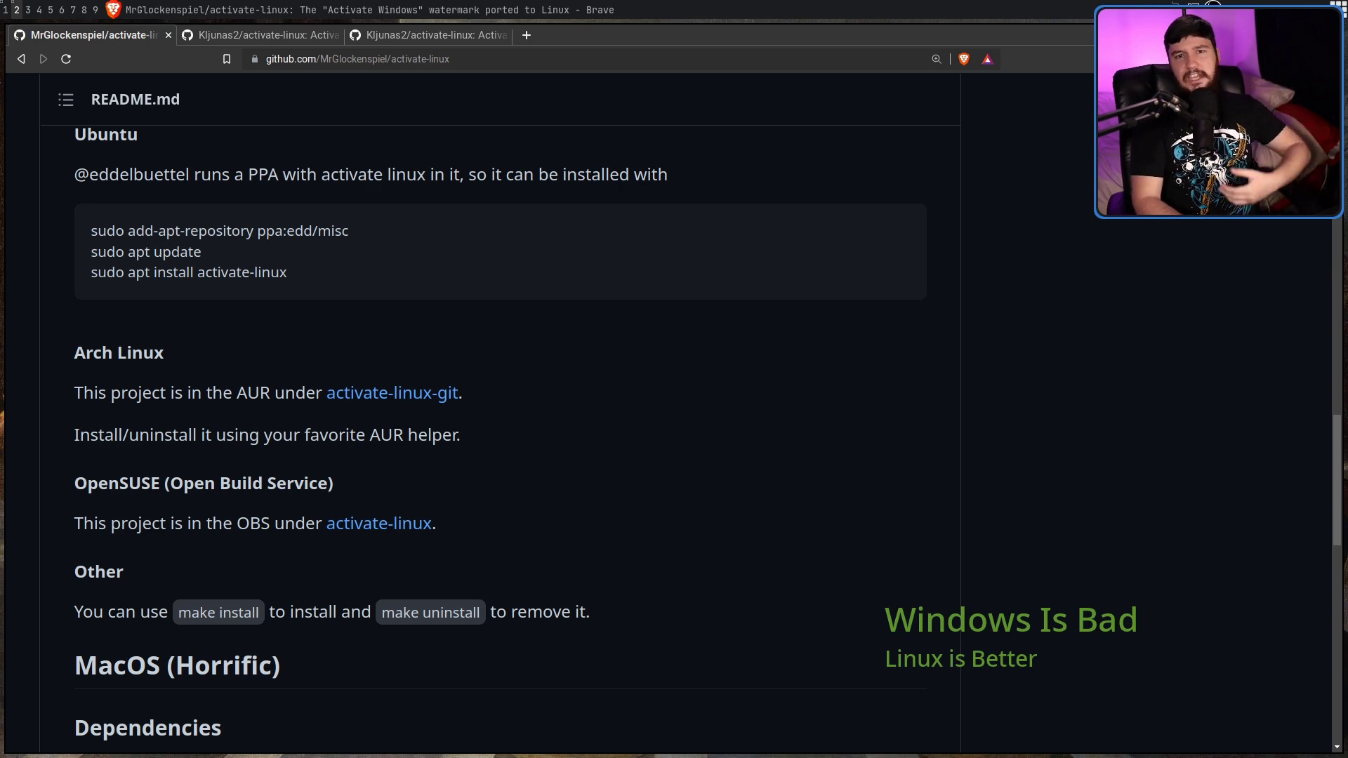